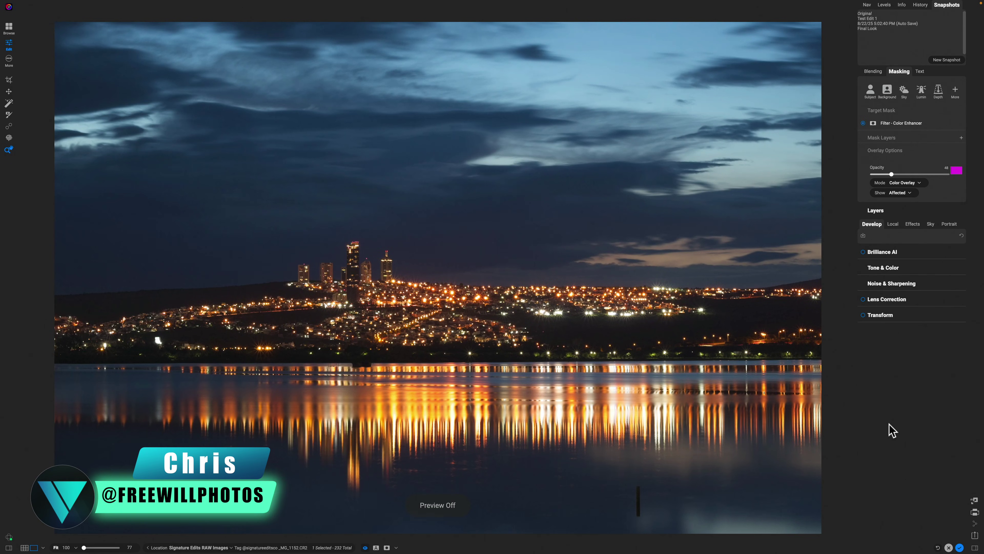
- Turn the preview back on and restore the photo to its Original snapshot
{"action": "key", "text": "backslash"}
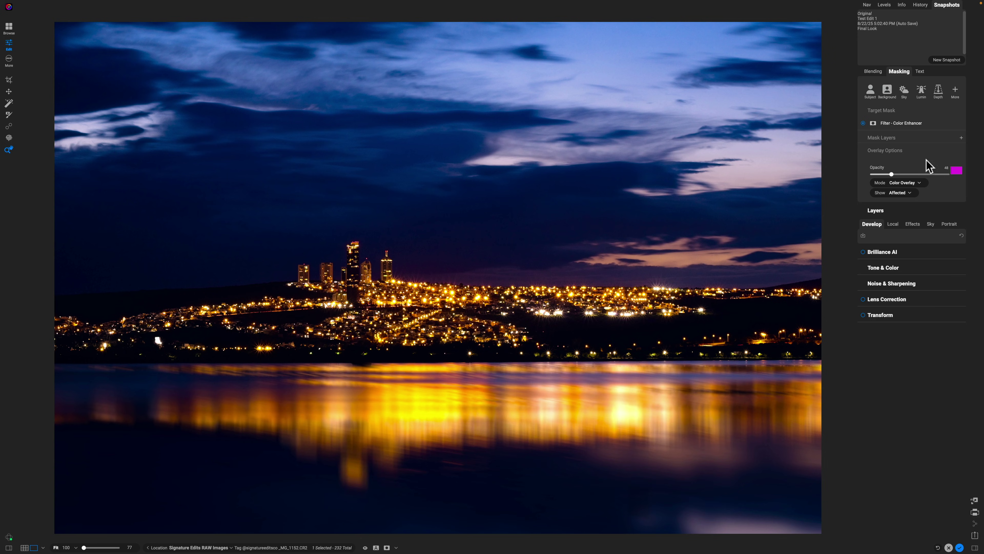
{"action": "left_click", "coordinate": [867, 16]}
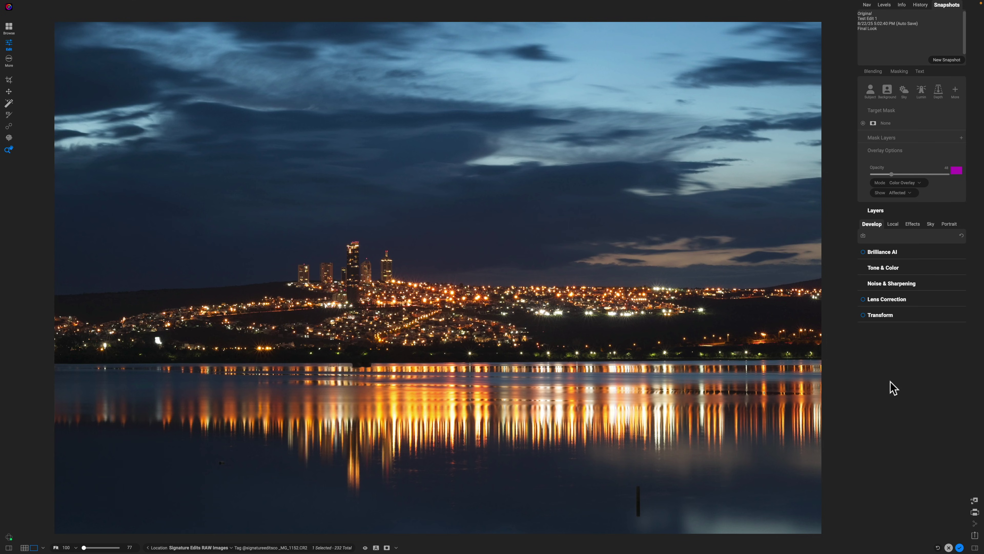
- Set the camera profile in the Tone & Color settings to ON1 Vivid
{"action": "left_click", "coordinate": [882, 269]}
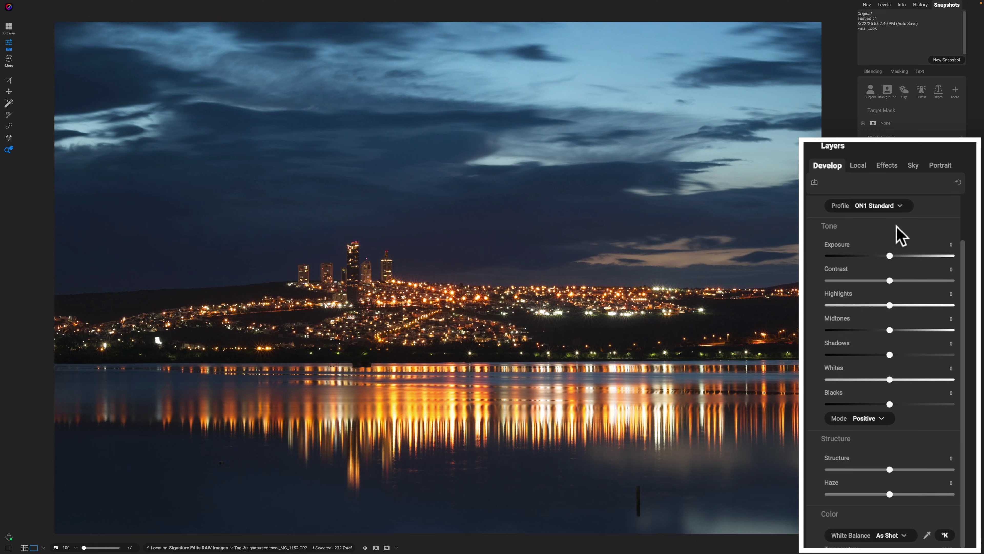
{"action": "left_click", "coordinate": [900, 207]}
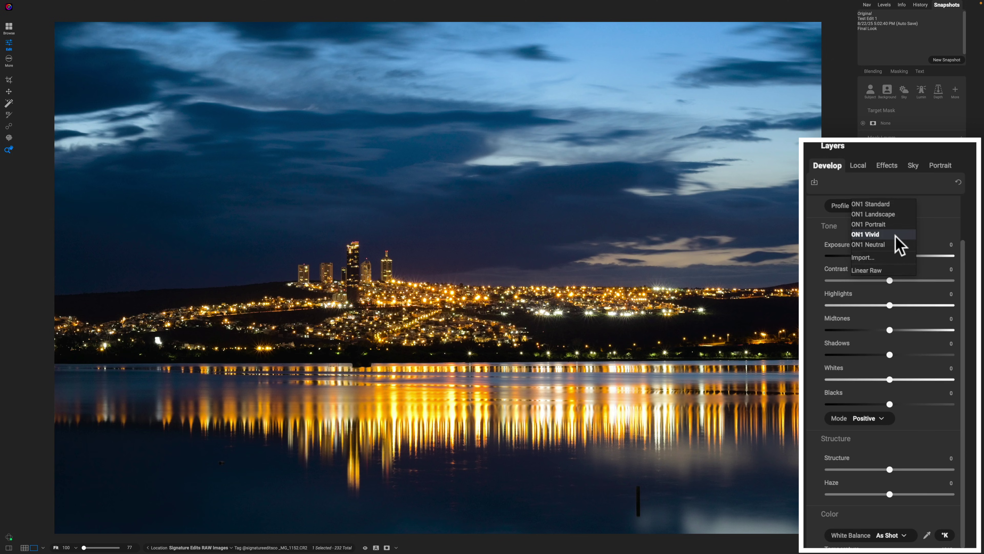
{"action": "left_click", "coordinate": [895, 236]}
{"action": "left_click", "coordinate": [884, 208]}
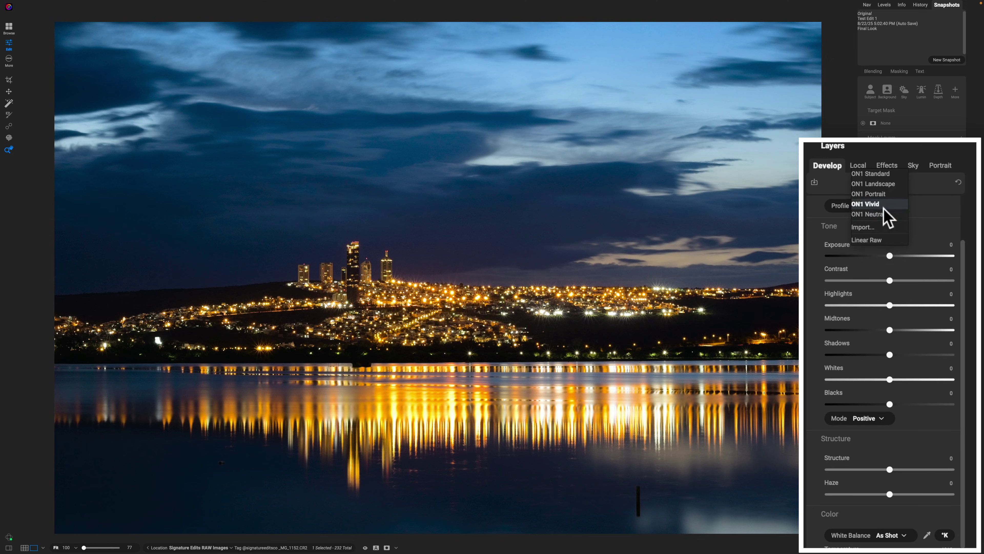
{"action": "left_click", "coordinate": [884, 208]}
{"action": "left_click", "coordinate": [877, 208]}
{"action": "left_click", "coordinate": [874, 206]}
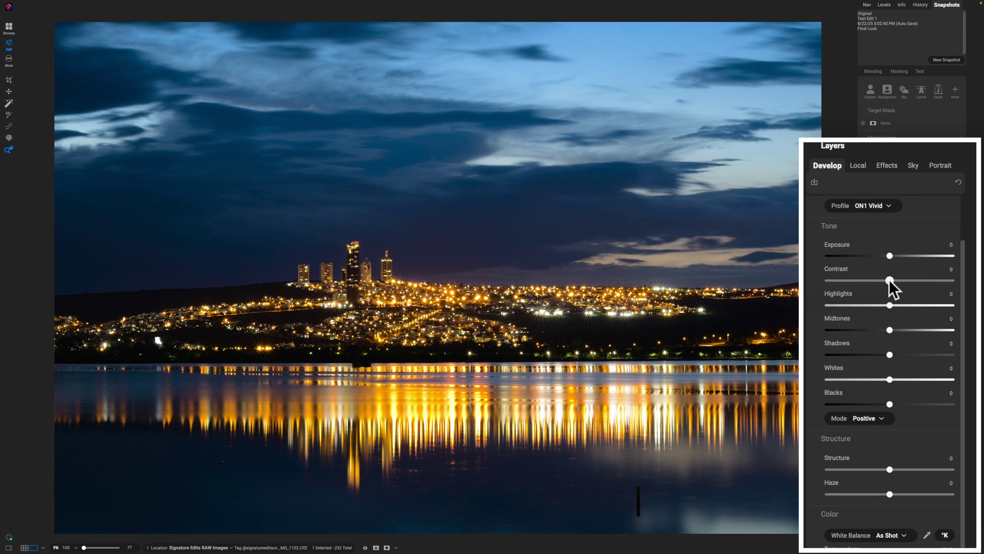
- Raise the Contrast to 25 and check the photo for clipped areas with the clipping overlay
{"action": "left_click_drag", "start_coordinate": [890, 280], "coordinate": [906, 281]}
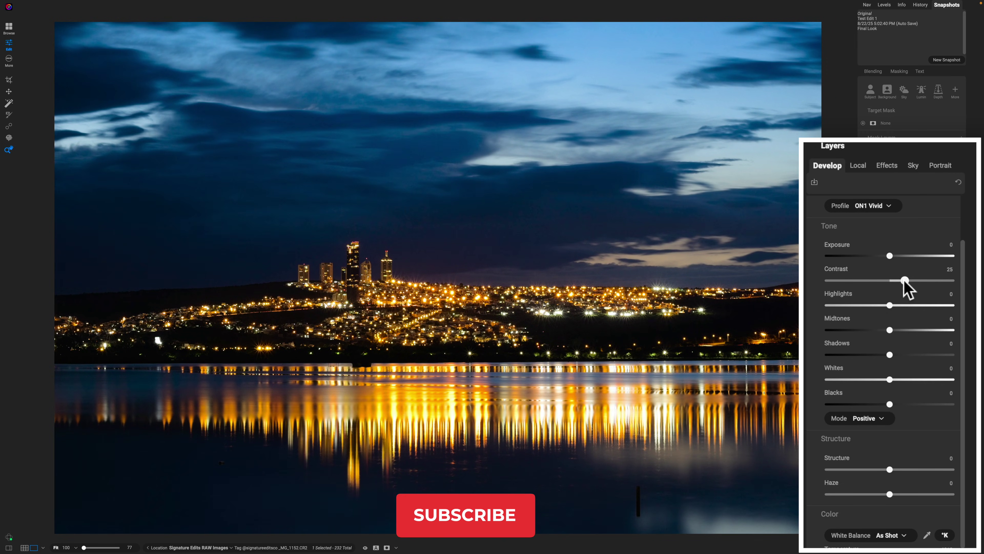
{"action": "left_click", "coordinate": [905, 280]}
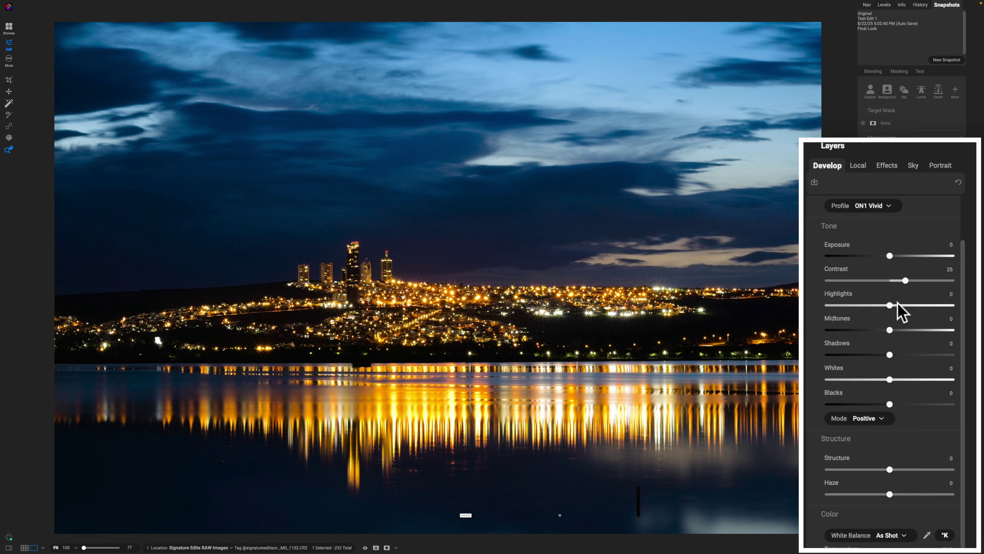
{"action": "key", "text": "j"}
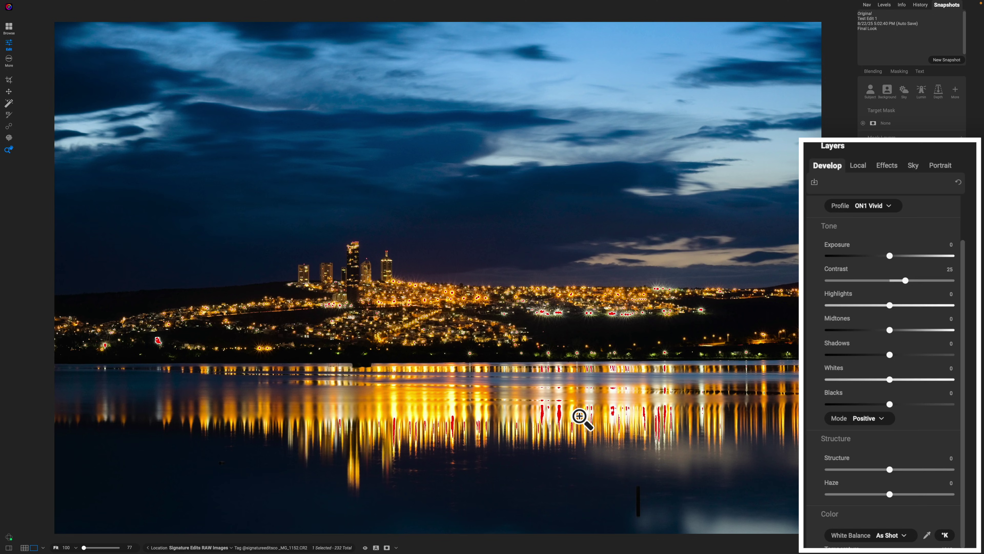
{"action": "key", "text": "j"}
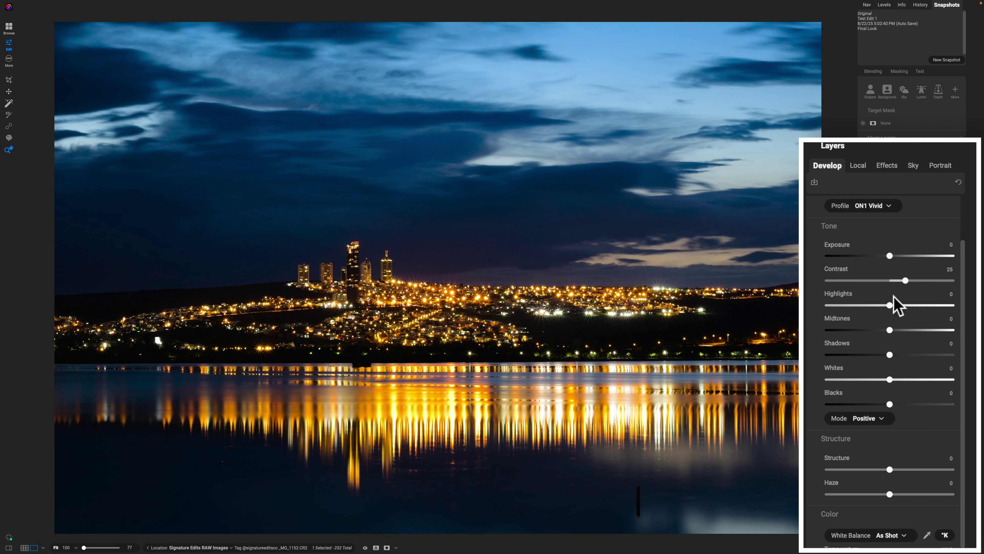
- Lower the Midtones to -22 and the Shadows to -5, with the Highlights reset to 0
{"action": "mouse_move", "coordinate": [890, 306]}
{"action": "left_mouse_down"}
{"action": "mouse_move", "coordinate": [864, 306]}
{"action": "mouse_move", "coordinate": [890, 306]}
{"action": "mouse_move", "coordinate": [870, 306]}
{"action": "mouse_move", "coordinate": [880, 306]}
{"action": "left_mouse_up"}
{"action": "double_click", "coordinate": [885, 307]}
{"action": "left_click_drag", "start_coordinate": [890, 331], "coordinate": [876, 331]}
{"action": "left_click_drag", "start_coordinate": [889, 354], "coordinate": [887, 354]}
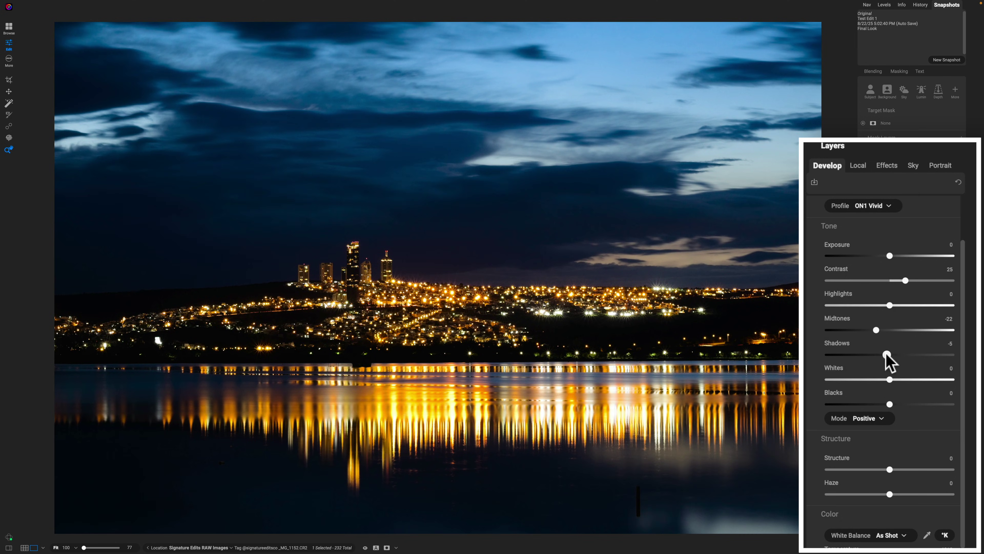
{"action": "left_click", "coordinate": [887, 354]}
- Set the Blacks to -12 using the histogram and clipping overlay, and inspect the dark shoreline for clipping
{"action": "left_click", "coordinate": [884, 5]}
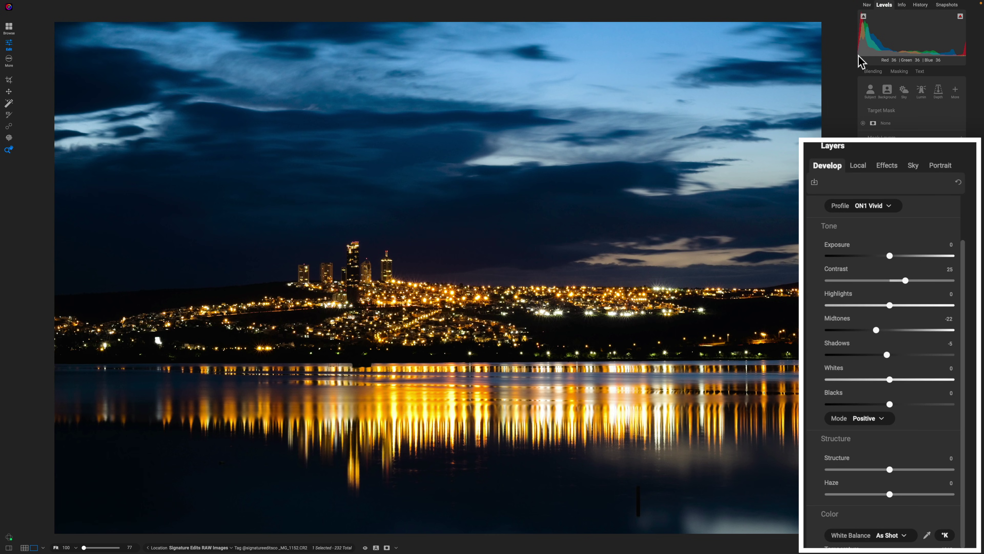
{"action": "key", "text": "alt+j"}
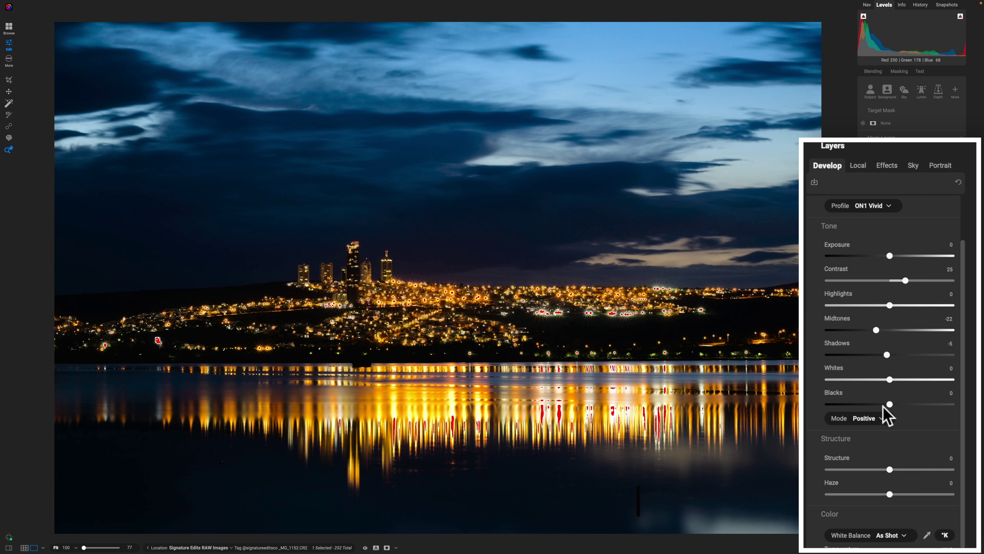
{"action": "left_click_drag", "start_coordinate": [890, 405], "coordinate": [882, 405]}
{"action": "left_click", "coordinate": [81, 360]}
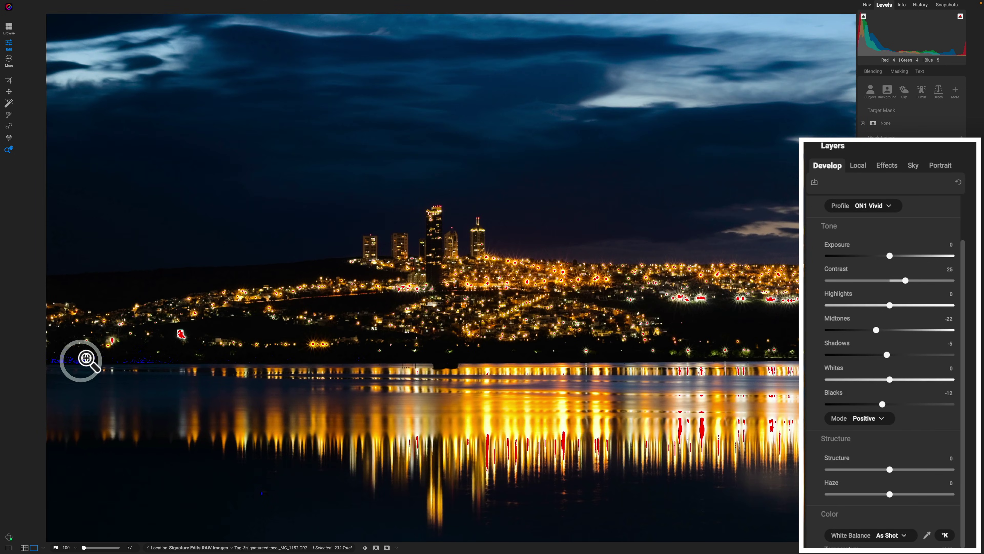
{"action": "left_click", "coordinate": [81, 360]}
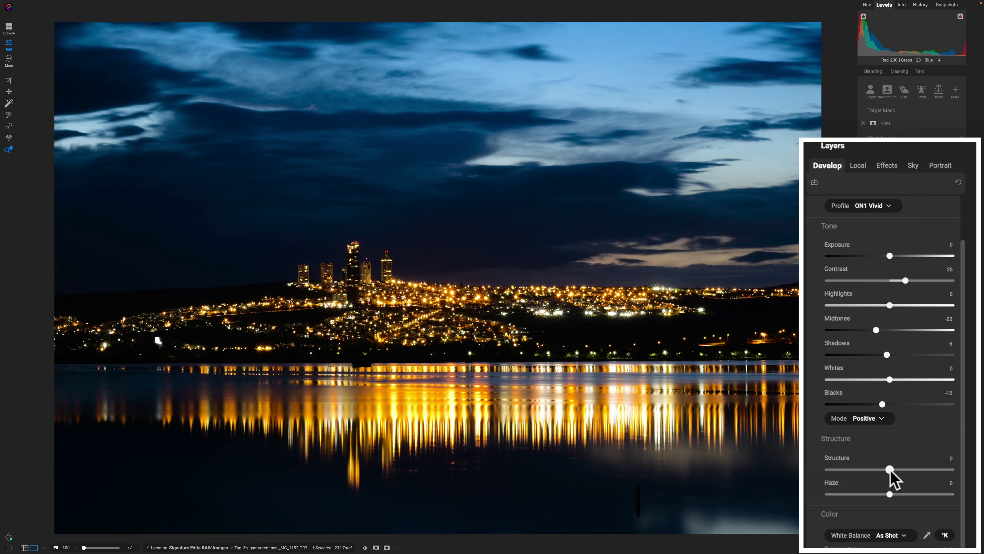
- Set the Structure to 27 and the Haze to -13, and compare the edit with the unedited photo
{"action": "left_click_drag", "start_coordinate": [890, 470], "coordinate": [892, 469]}
{"action": "left_click_drag", "start_coordinate": [899, 470], "coordinate": [950, 469]}
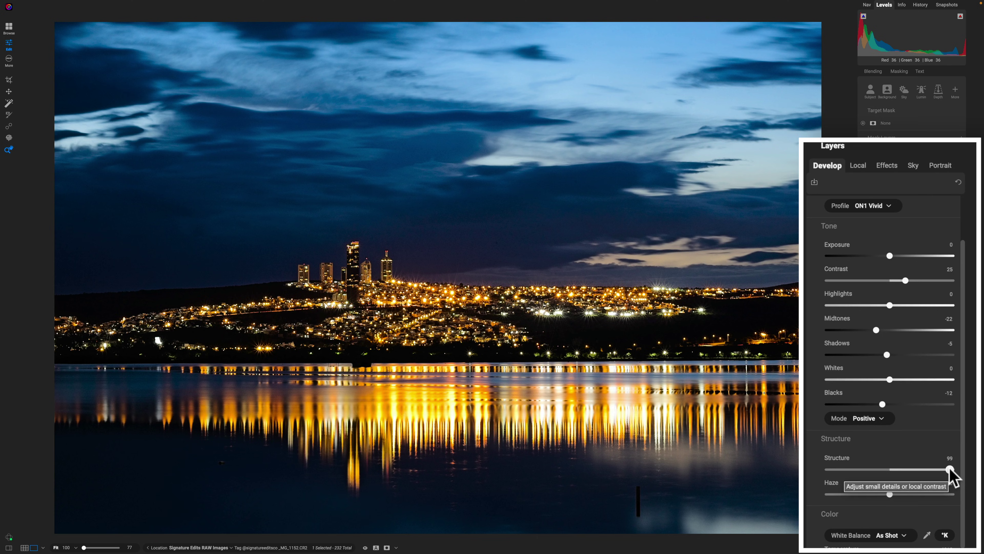
{"action": "left_click_drag", "start_coordinate": [950, 468], "coordinate": [909, 464]}
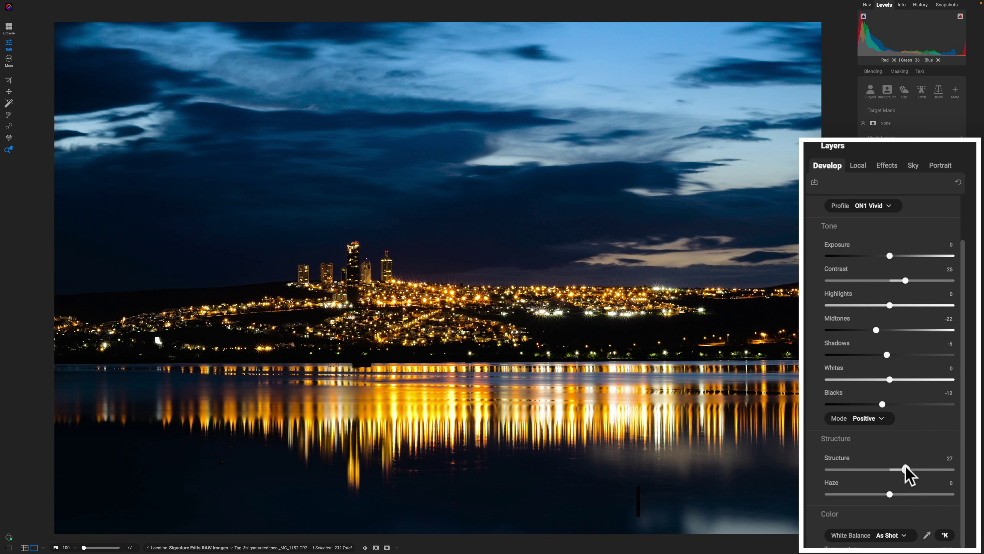
{"action": "left_click", "coordinate": [905, 467]}
{"action": "mouse_move", "coordinate": [888, 496]}
{"action": "left_mouse_down"}
{"action": "mouse_move", "coordinate": [844, 496]}
{"action": "mouse_move", "coordinate": [892, 496]}
{"action": "mouse_move", "coordinate": [873, 496]}
{"action": "mouse_move", "coordinate": [882, 496]}
{"action": "left_mouse_up"}
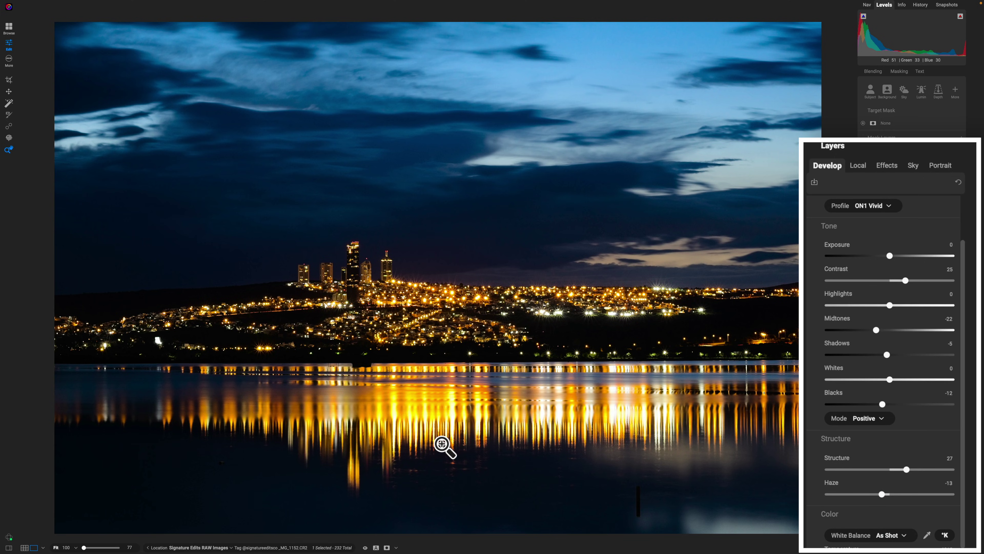
{"action": "key", "text": "ctrl+p"}
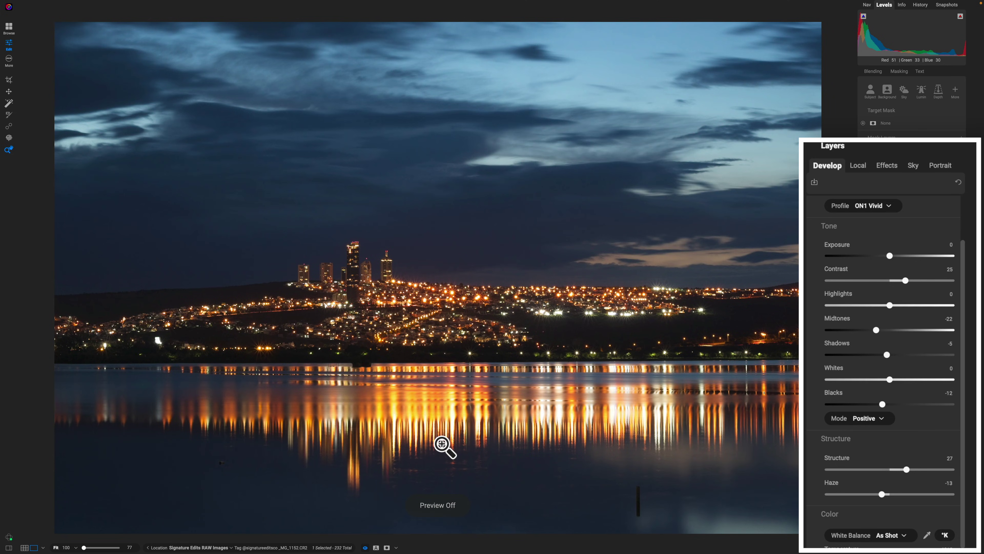
{"action": "key", "text": "ctrl+p"}
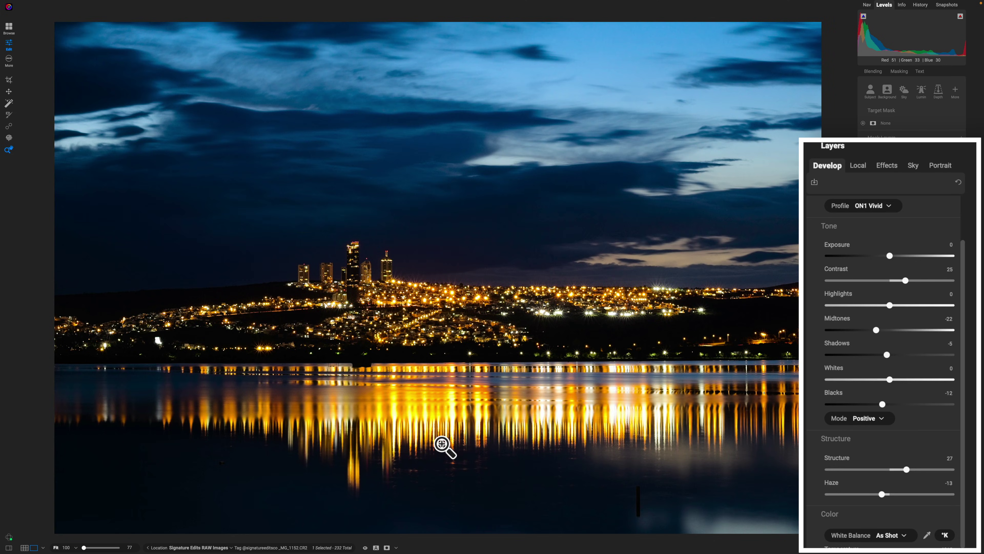
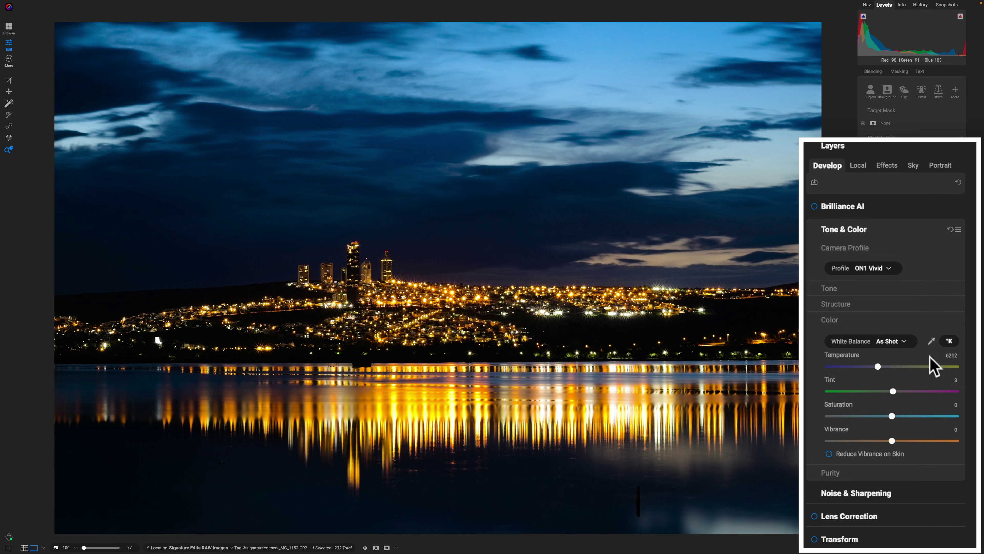
- Try warming the photo to a Temperature of 80 on the relative scale, and return to Kelvin units
{"action": "left_click", "coordinate": [948, 344]}
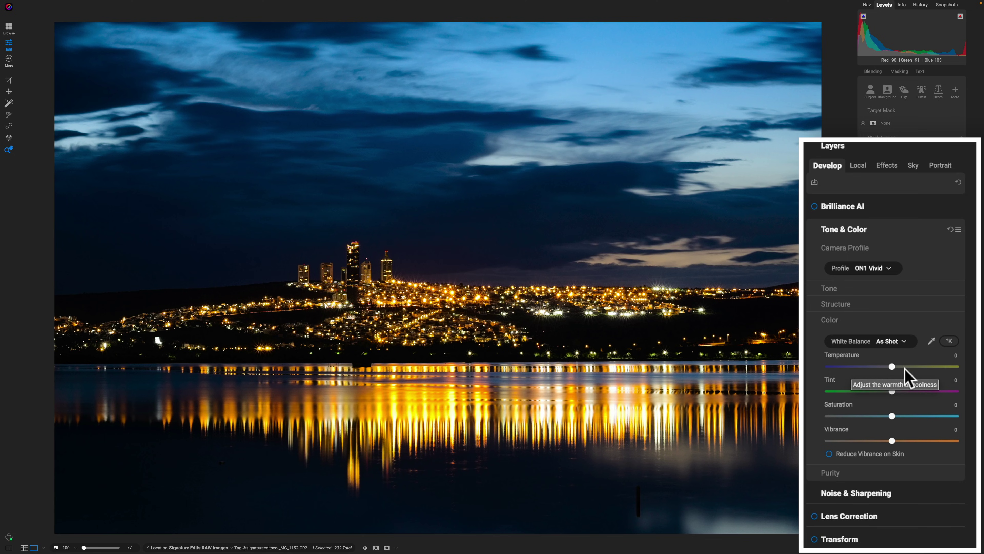
{"action": "left_click_drag", "start_coordinate": [892, 366], "coordinate": [930, 368]}
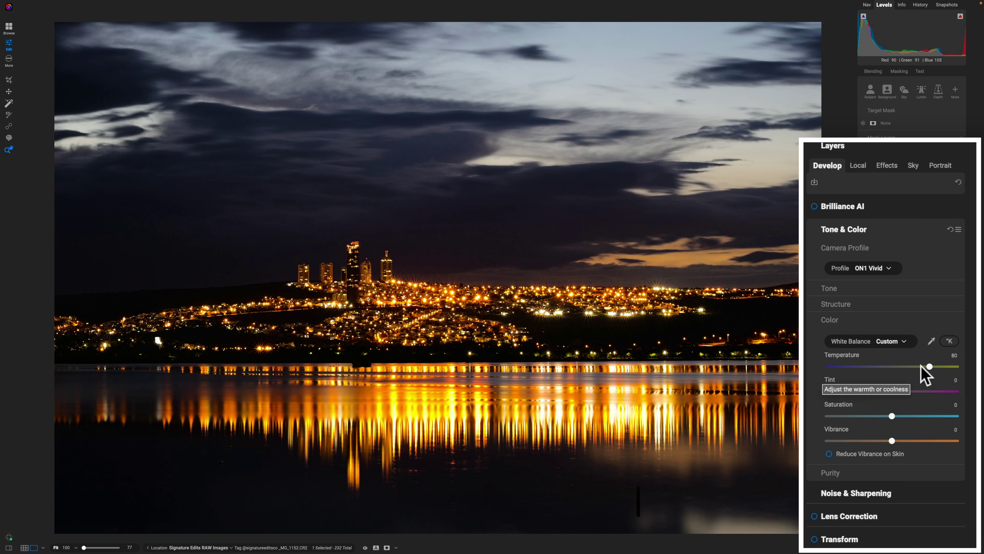
{"action": "left_click", "coordinate": [950, 341]}
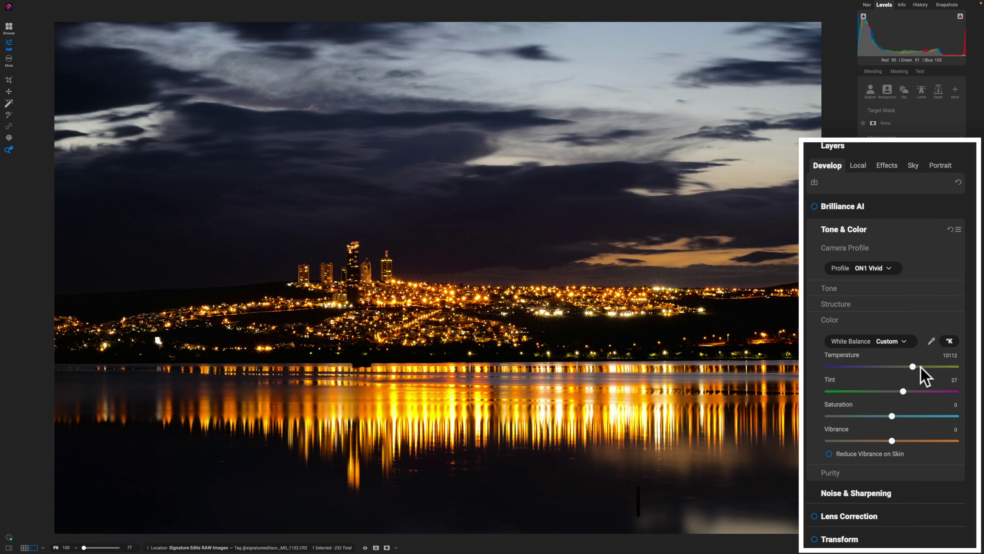
- Try Kelvin temperatures of 7125, 5288 and 9438, and restore the white balance to As Shot
{"action": "left_click_drag", "start_coordinate": [913, 367], "coordinate": [888, 367]}
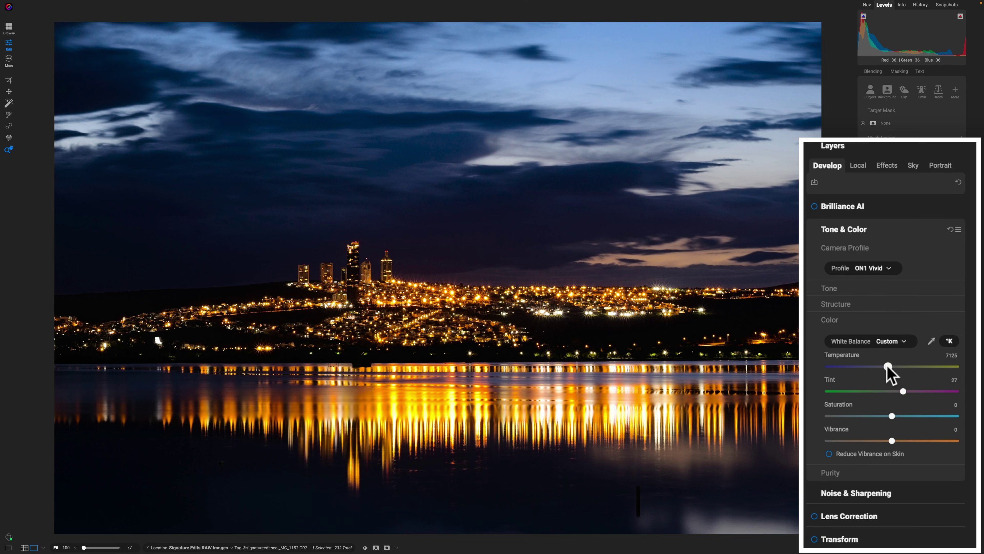
{"action": "left_click_drag", "start_coordinate": [887, 368], "coordinate": [869, 366]}
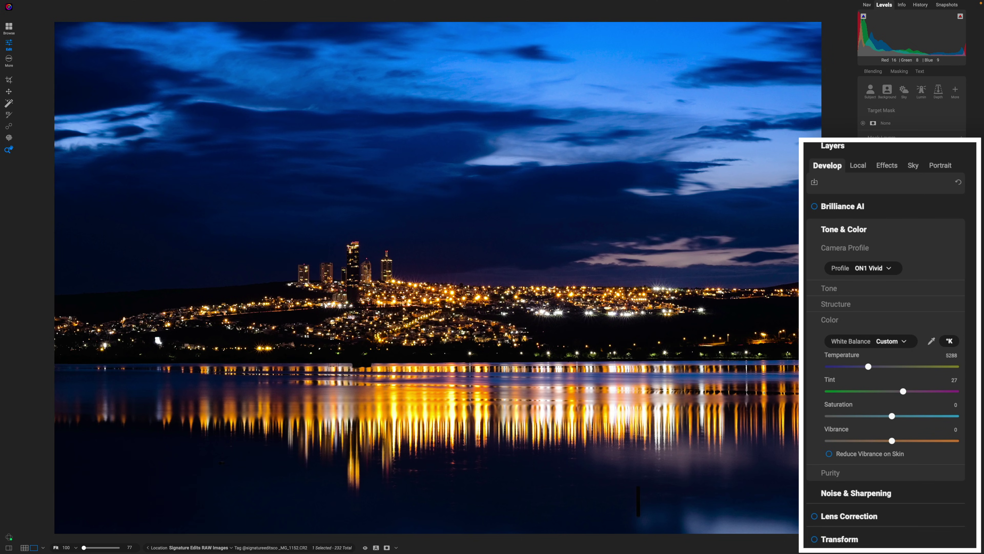
{"action": "left_click_drag", "start_coordinate": [870, 368], "coordinate": [909, 363]}
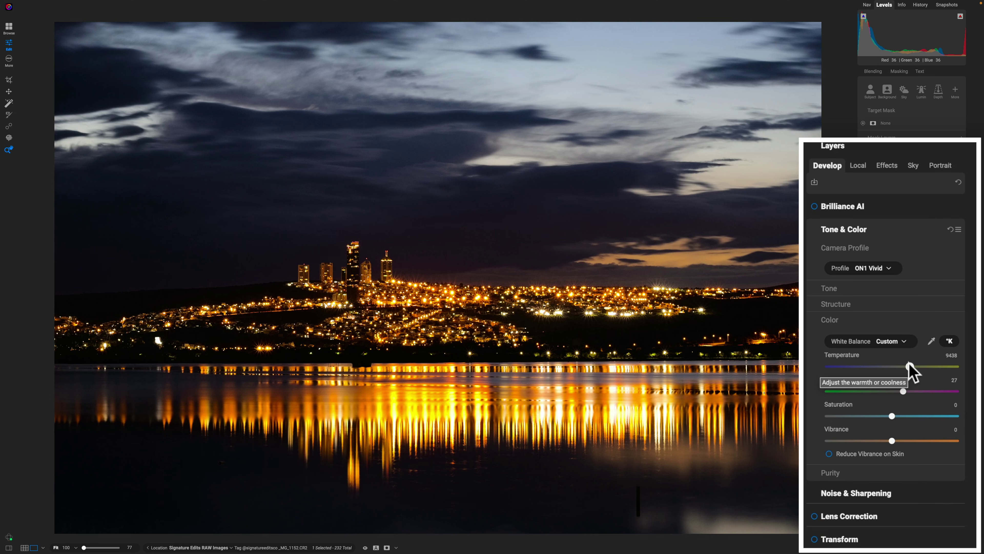
{"action": "left_click", "coordinate": [896, 341]}
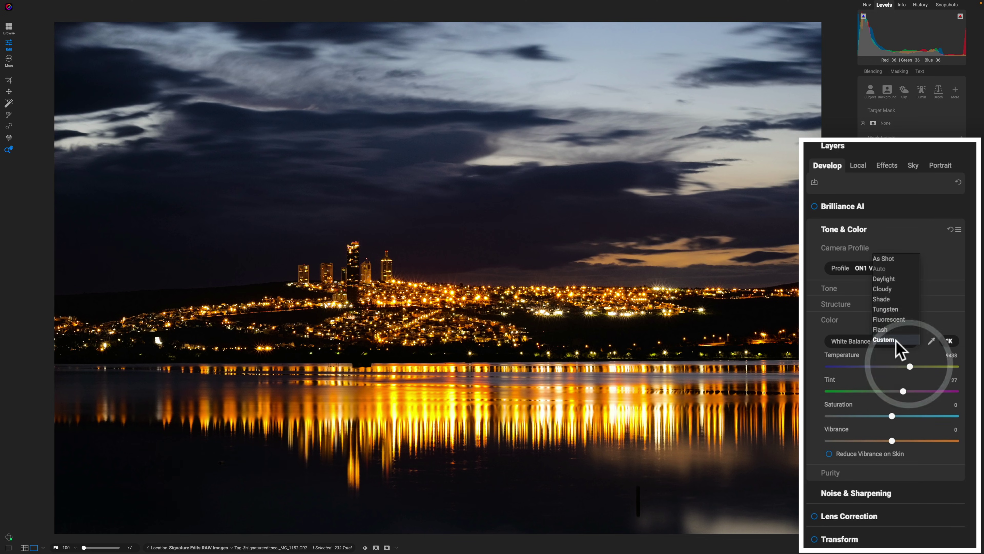
{"action": "left_click", "coordinate": [891, 258]}
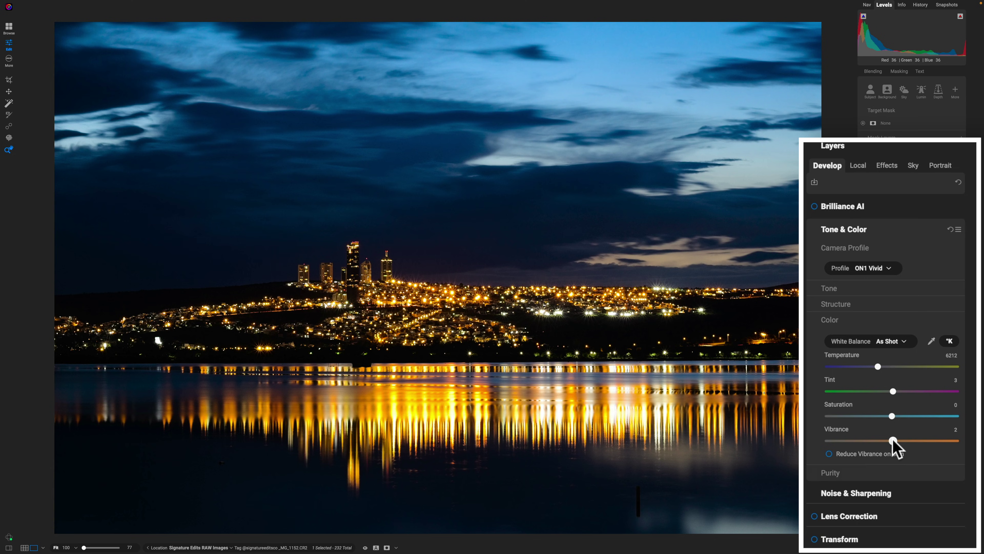
- Raise the photo's Vibrance to 39 and its Saturation to 19
{"action": "left_click_drag", "start_coordinate": [893, 440], "coordinate": [896, 441]}
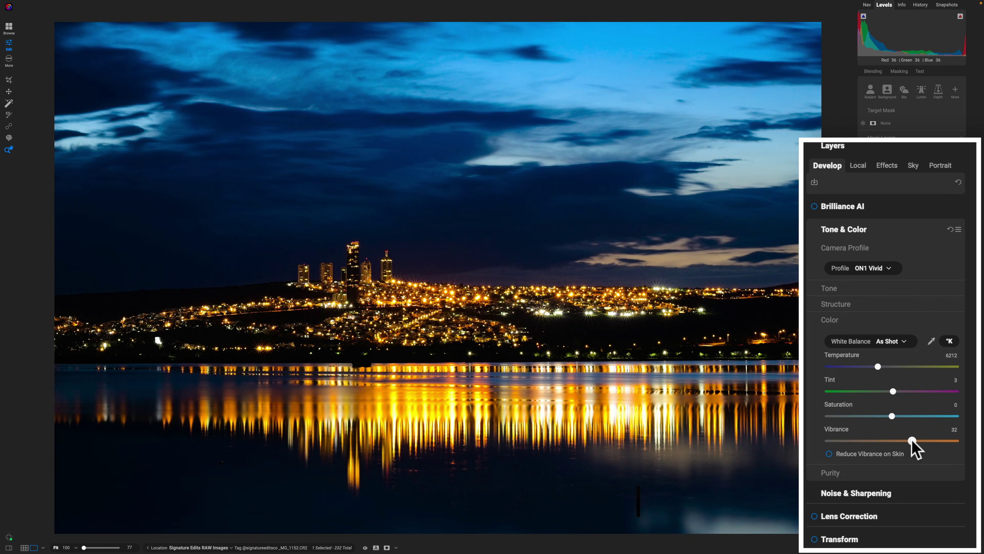
{"action": "left_click_drag", "start_coordinate": [913, 441], "coordinate": [915, 442]}
{"action": "left_click", "coordinate": [917, 441]}
{"action": "left_click_drag", "start_coordinate": [891, 417], "coordinate": [904, 416]}
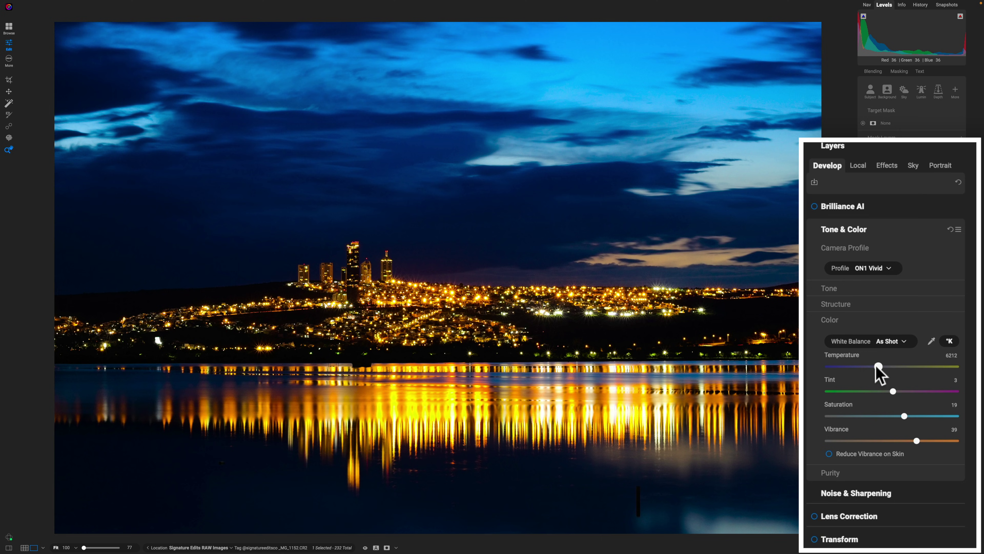
- Cool the white balance to a Temperature of 5513 K and compare the edit with the unedited photo
{"action": "left_click_drag", "start_coordinate": [877, 367], "coordinate": [868, 367]}
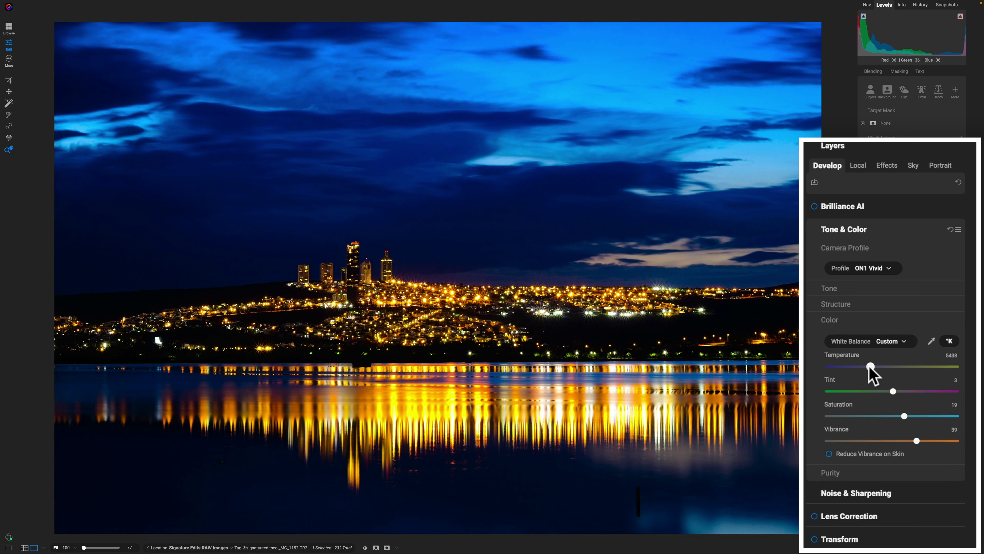
{"action": "left_click", "coordinate": [870, 367]}
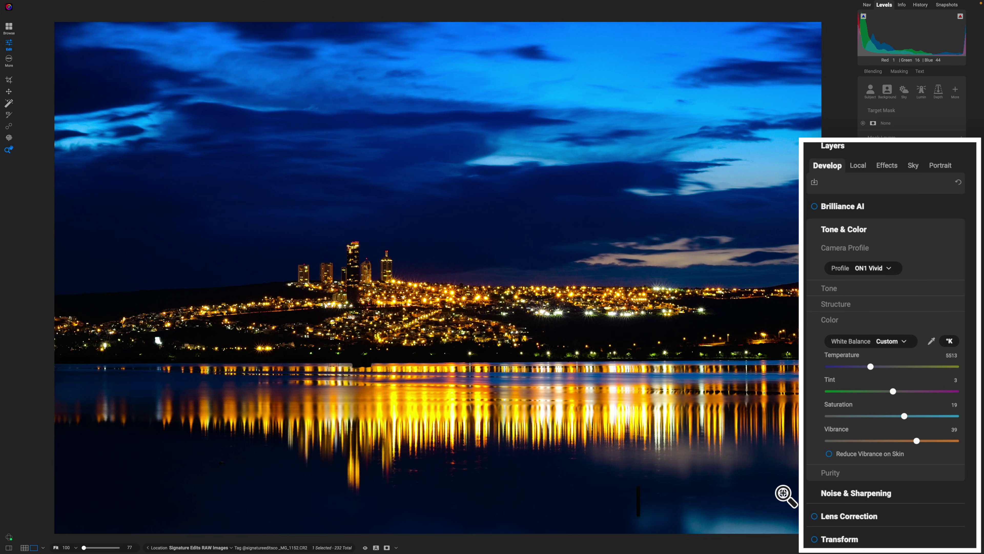
{"action": "key", "text": "super+p"}
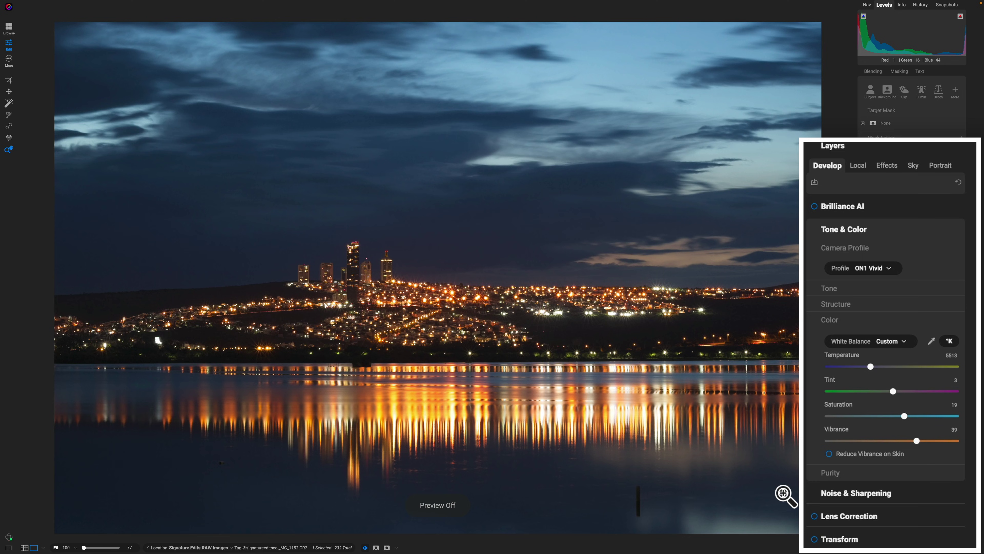
{"action": "key", "text": "super+p"}
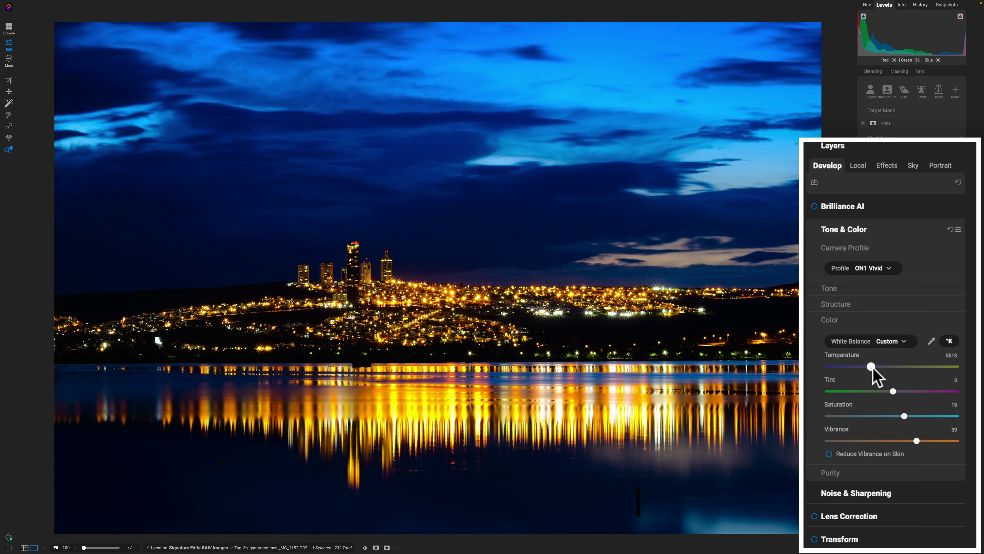
- Set the white balance Temperature to 5925 K and lower the photo's Vibrance to 29 and Saturation to 11
{"action": "left_click_drag", "start_coordinate": [871, 367], "coordinate": [875, 366]}
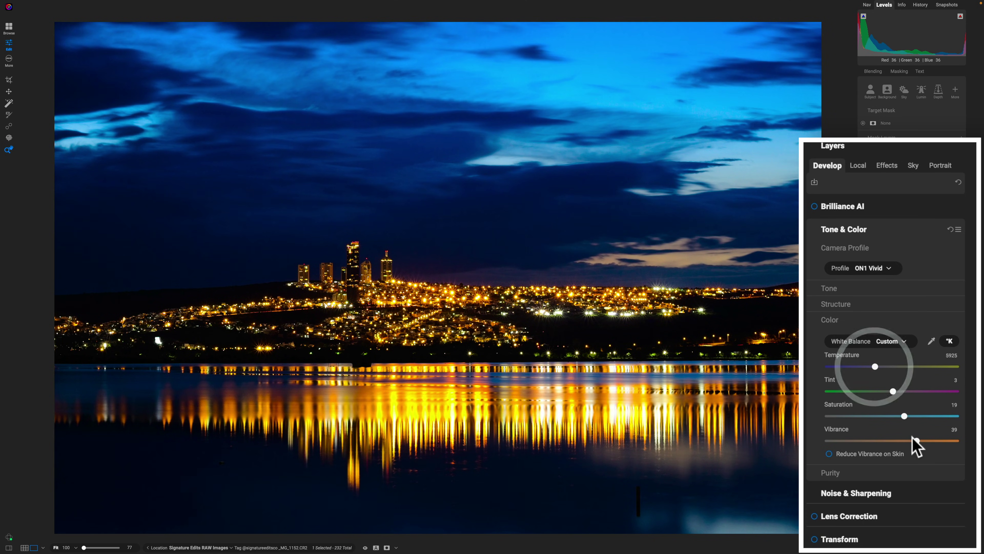
{"action": "left_click_drag", "start_coordinate": [917, 441], "coordinate": [899, 416]}
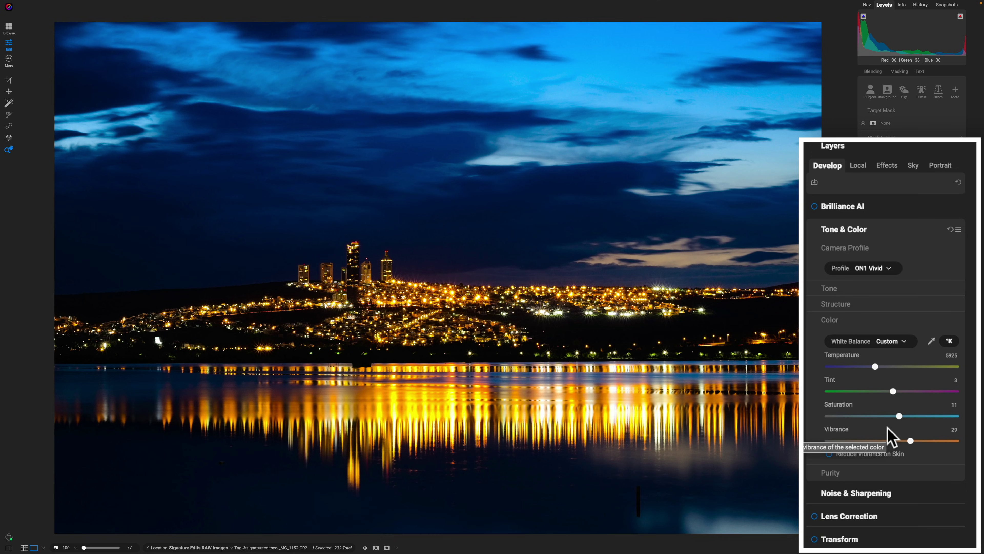
- Add a Color Enhancer effect filter and collapse its Color and Styles sections to work with its Color Range
{"action": "left_click", "coordinate": [885, 166]}
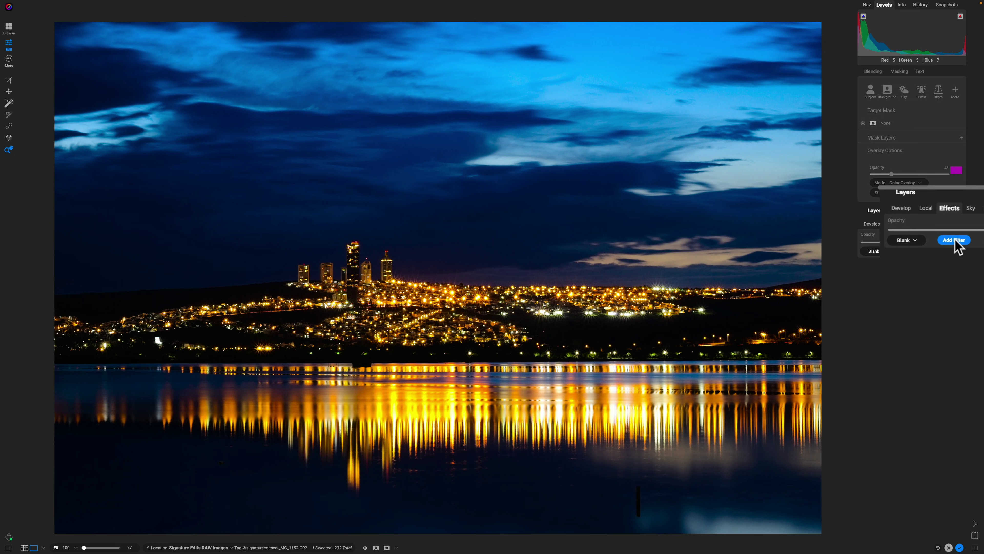
{"action": "left_click", "coordinate": [918, 252]}
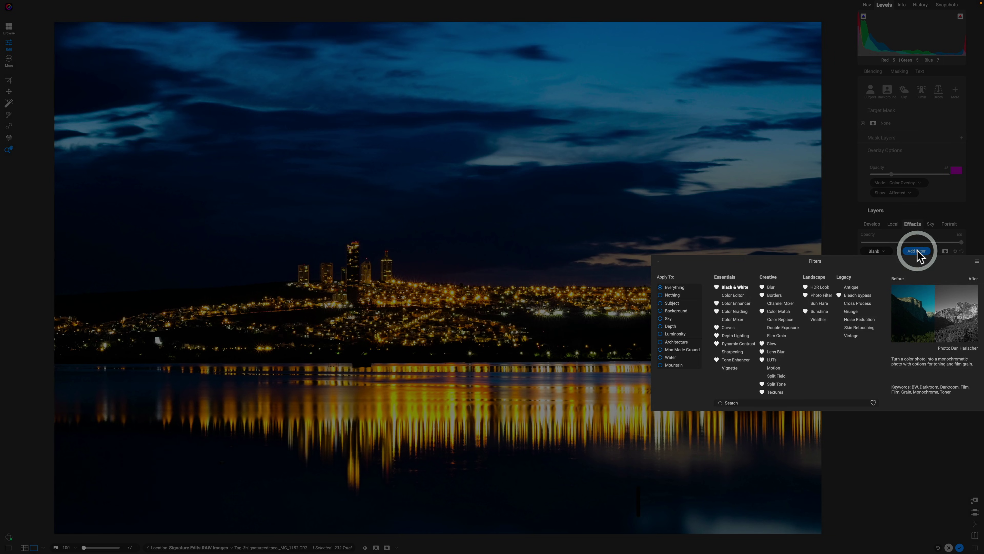
{"action": "left_click", "coordinate": [744, 305]}
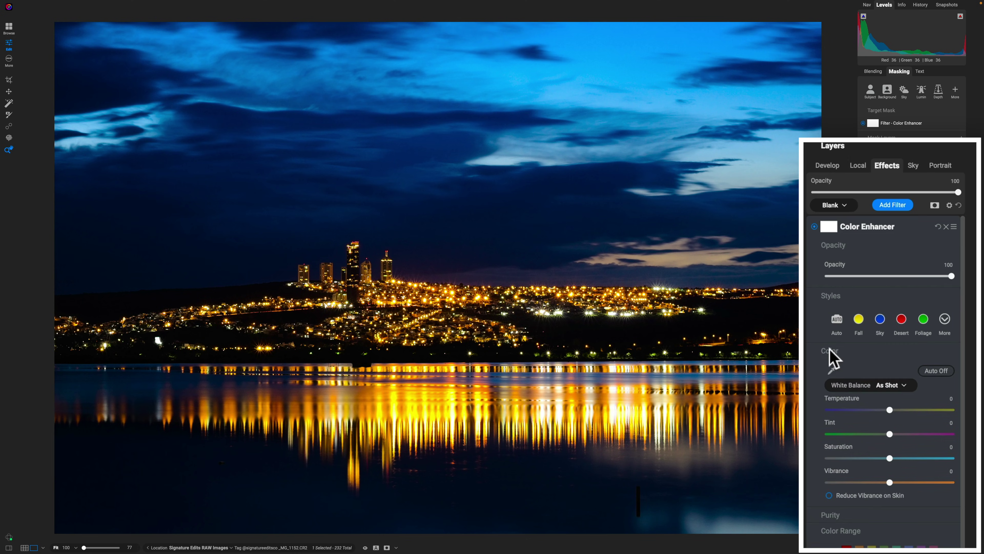
{"action": "left_click", "coordinate": [874, 350]}
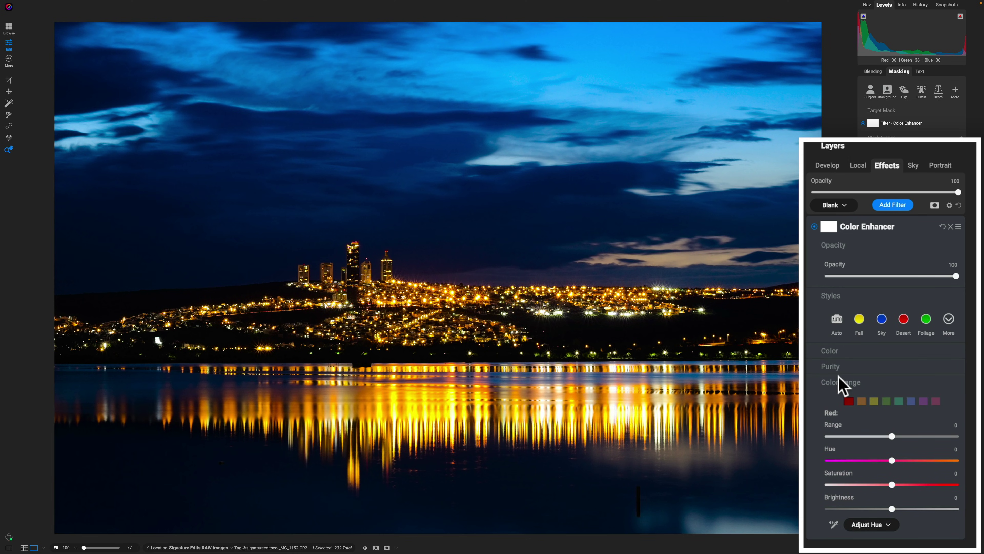
{"action": "left_click", "coordinate": [832, 296]}
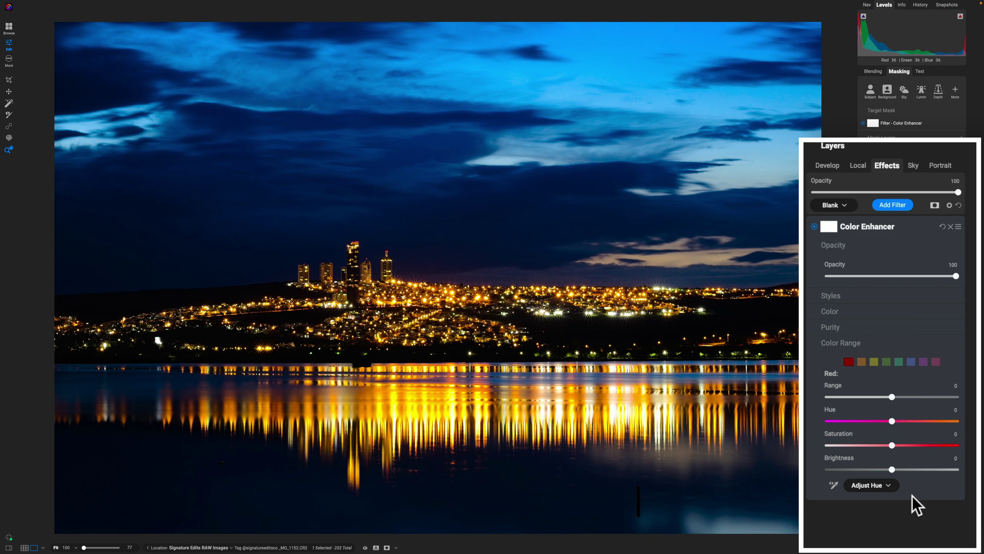
- Shift the orange range of the Color Enhancer to Hue 13 and raise its Saturation to 6
{"action": "left_click", "coordinate": [862, 362]}
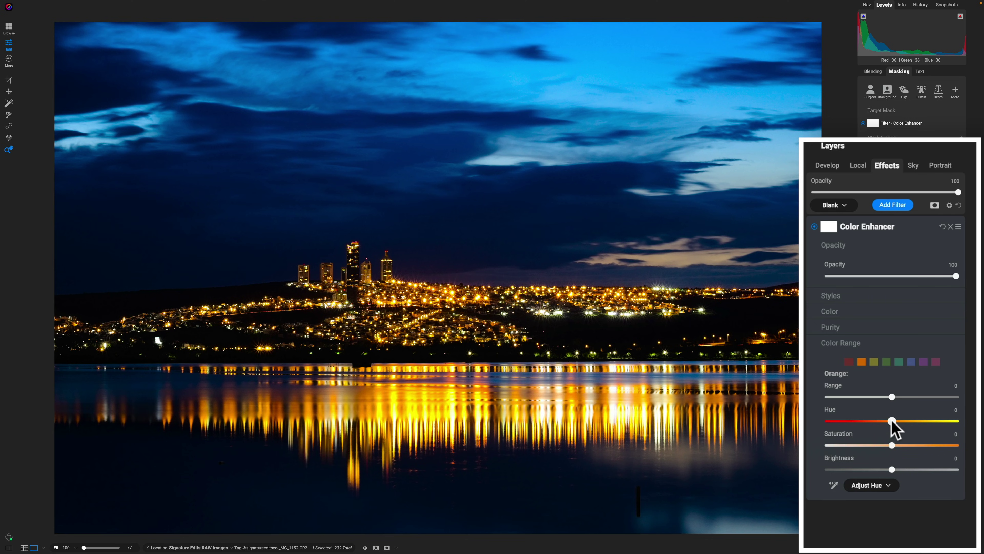
{"action": "left_click_drag", "start_coordinate": [891, 421], "coordinate": [909, 422]}
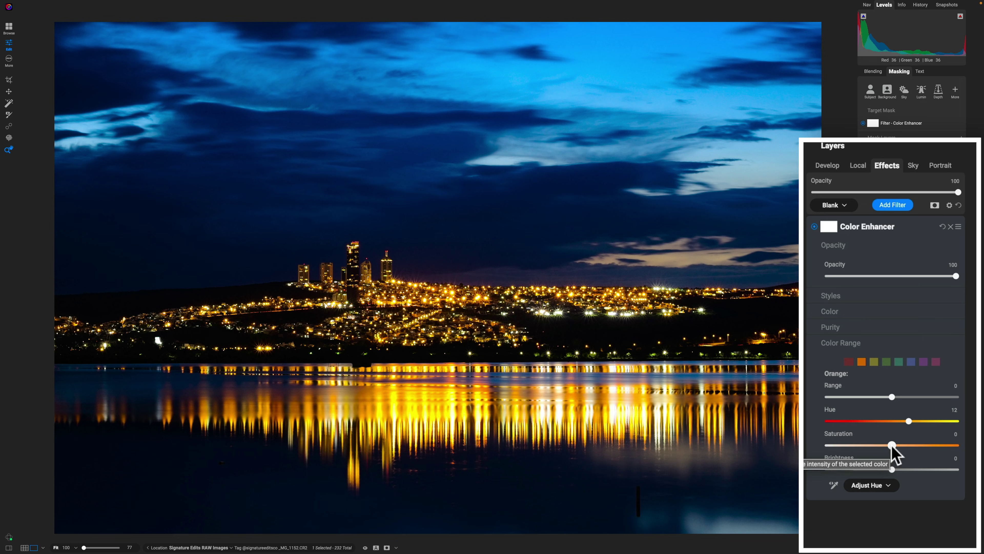
{"action": "mouse_move", "coordinate": [891, 445]}
{"action": "left_mouse_down"}
{"action": "mouse_move", "coordinate": [956, 445]}
{"action": "mouse_move", "coordinate": [827, 453]}
{"action": "mouse_move", "coordinate": [900, 453]}
{"action": "left_mouse_up"}
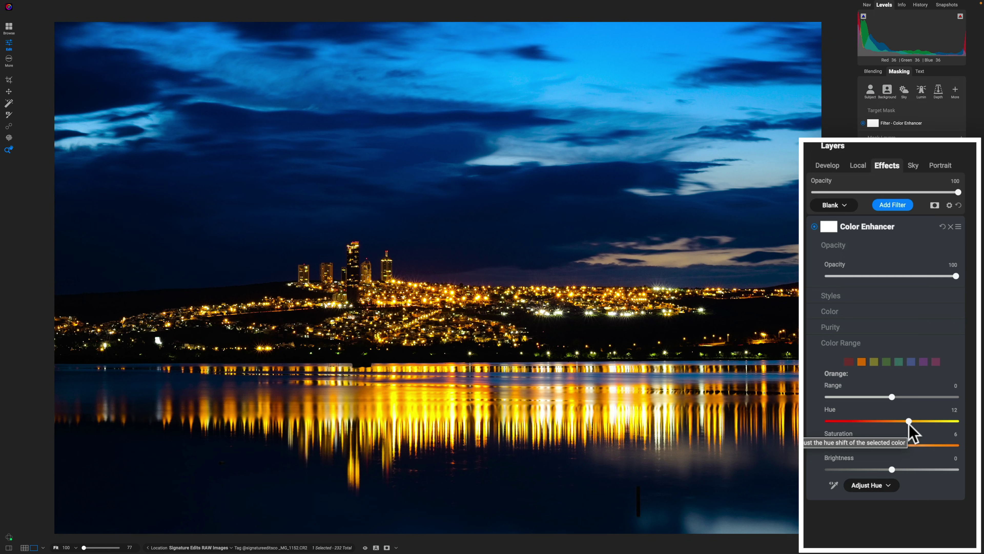
{"action": "left_click_drag", "start_coordinate": [909, 422], "coordinate": [909, 422]}
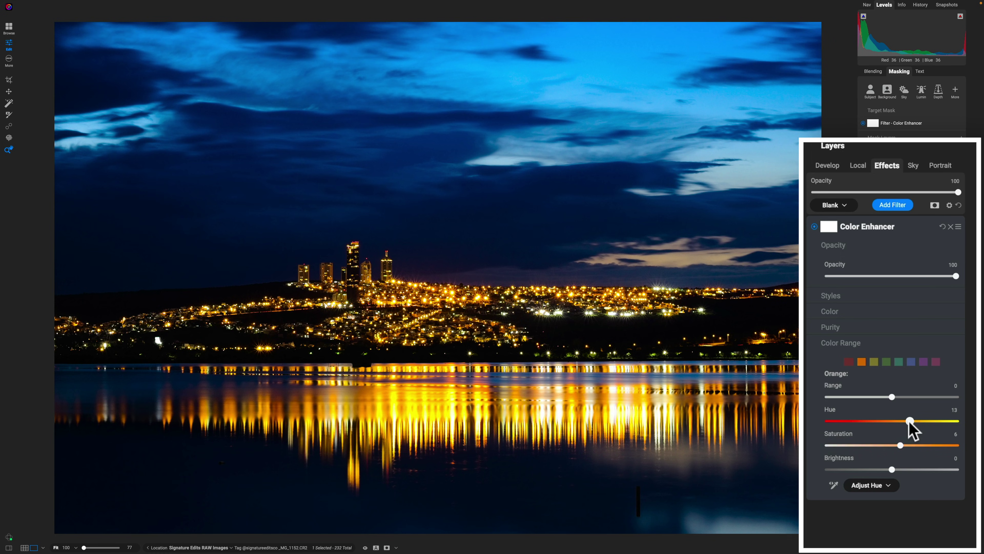
{"action": "left_click", "coordinate": [910, 421]}
- Adjust the blue range of the Color Enhancer to Brightness -17, Saturation 6 and Hue 11
{"action": "left_click", "coordinate": [910, 363]}
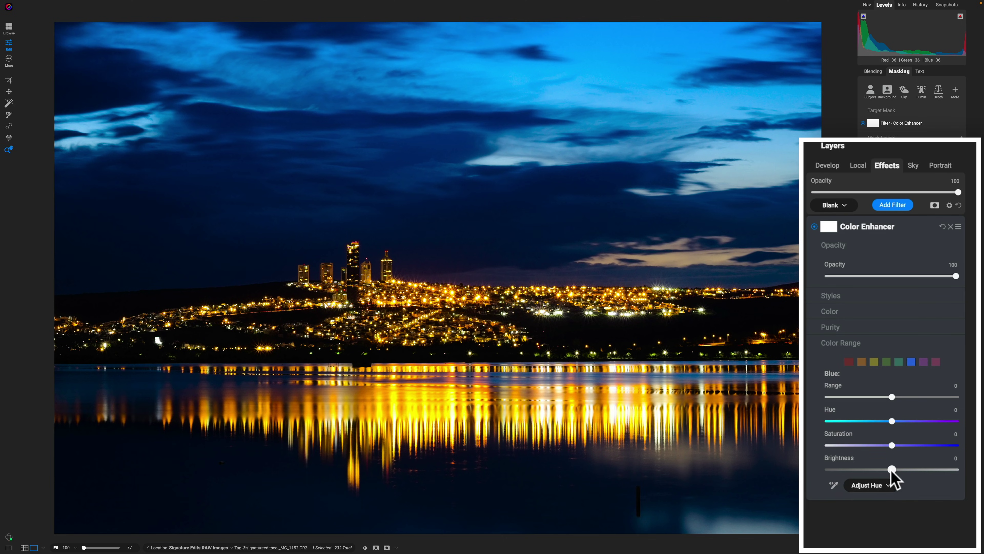
{"action": "left_click_drag", "start_coordinate": [892, 470], "coordinate": [887, 471]}
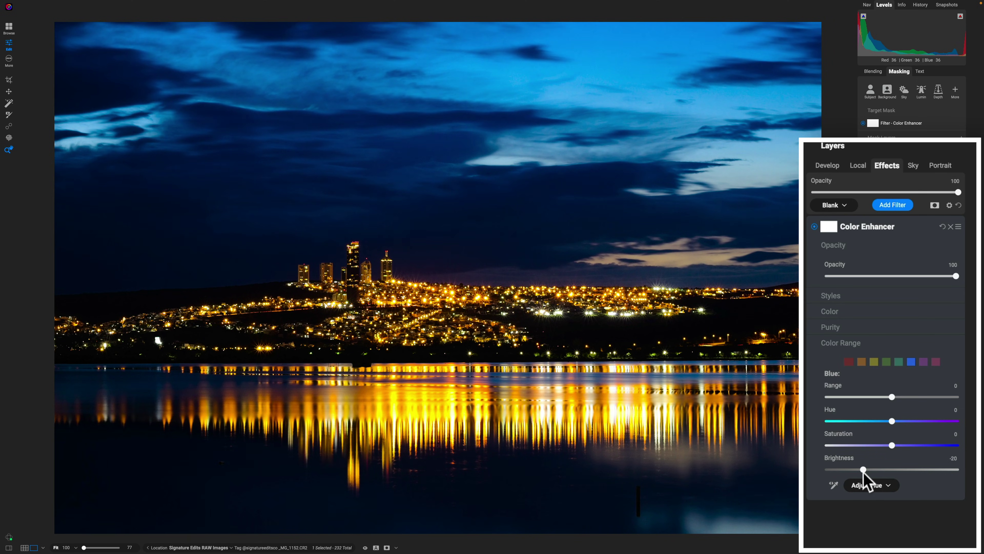
{"action": "left_click_drag", "start_coordinate": [864, 469], "coordinate": [867, 470]}
{"action": "left_click_drag", "start_coordinate": [892, 446], "coordinate": [907, 421]}
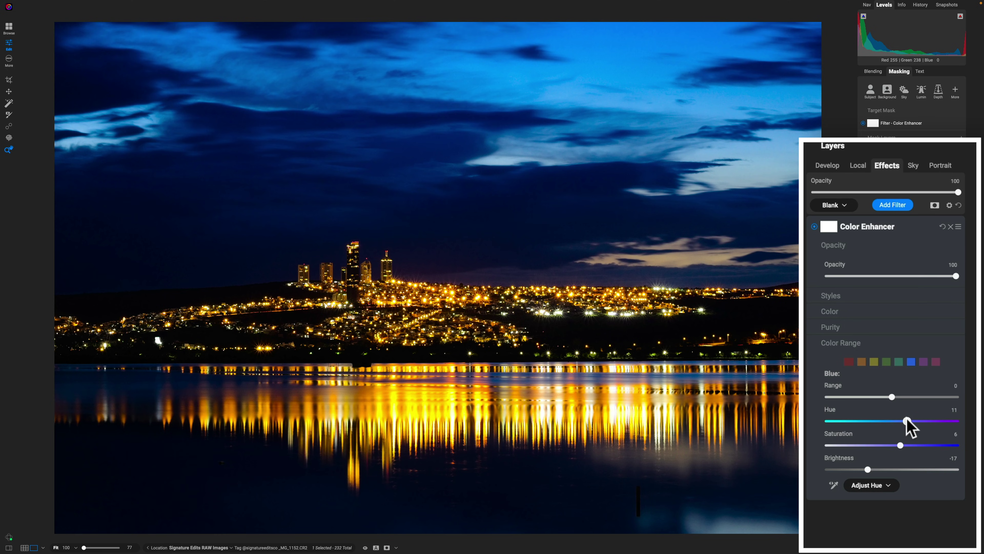
- Adjust the purple range of the Color Enhancer to Hue -20, Saturation 6 and Brightness 17
{"action": "left_click", "coordinate": [924, 362]}
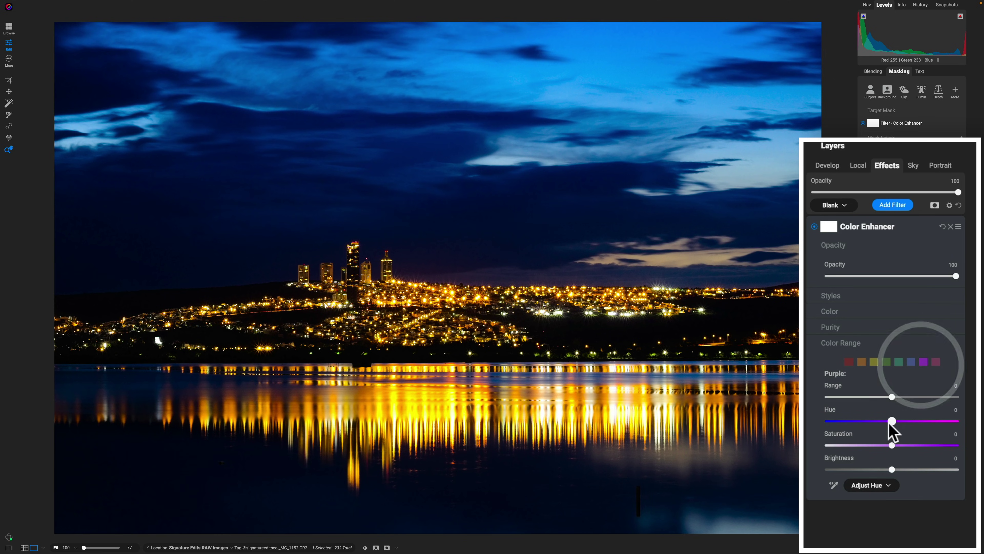
{"action": "left_click_drag", "start_coordinate": [890, 421], "coordinate": [916, 469]}
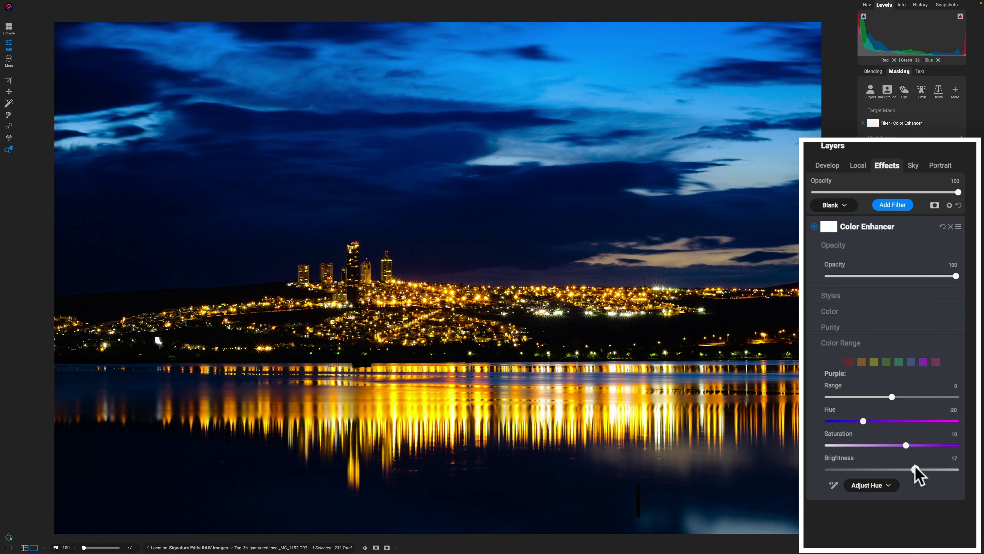
{"action": "left_click_drag", "start_coordinate": [917, 470], "coordinate": [828, 469]}
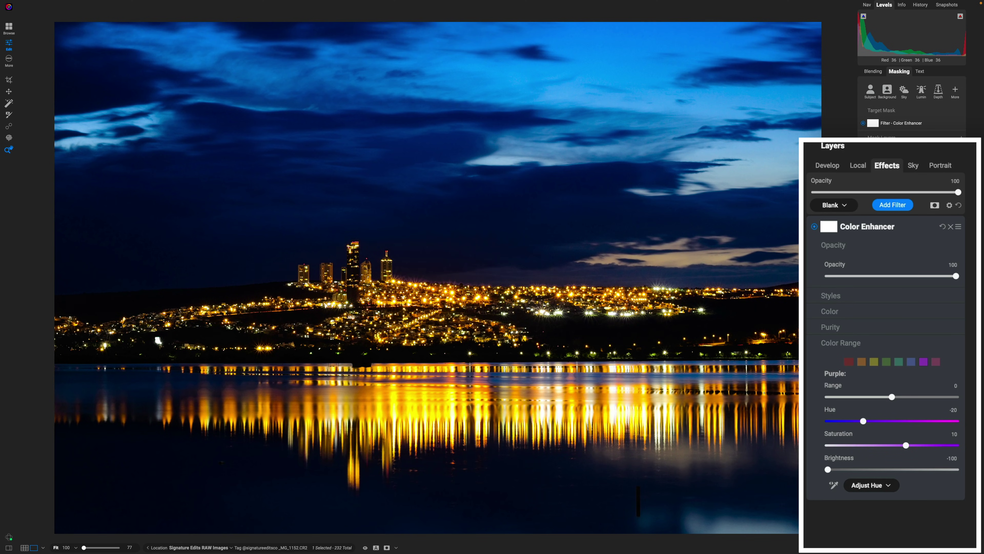
{"action": "left_click_drag", "start_coordinate": [956, 469], "coordinate": [900, 446]}
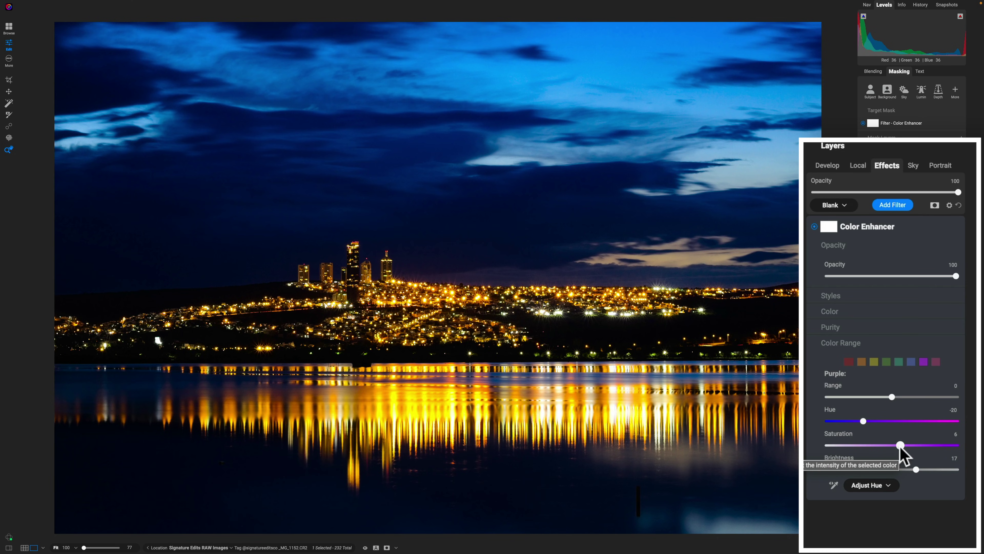
- Compare the photo with and without the Color Enhancer filter, and collapse the filter
{"action": "left_click", "coordinate": [814, 227]}
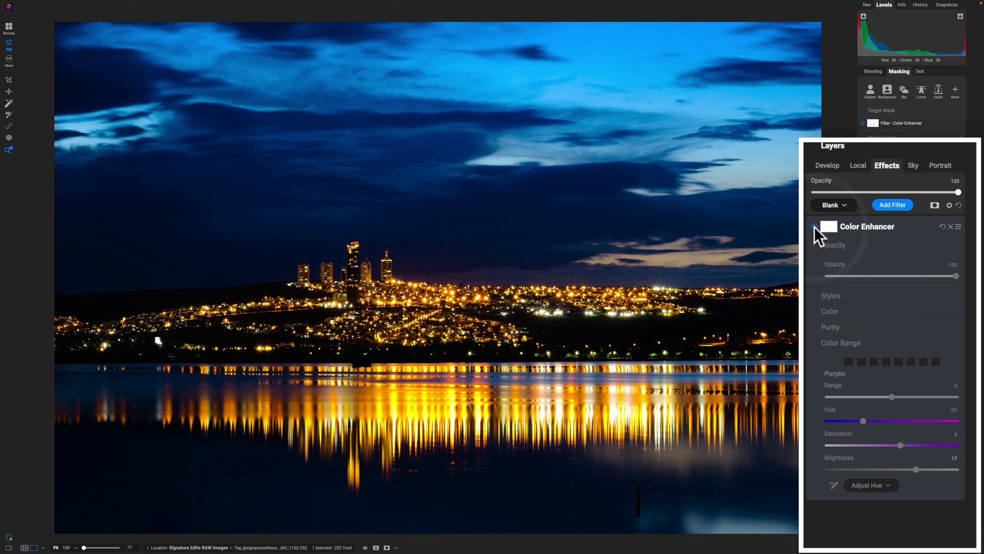
{"action": "left_click", "coordinate": [814, 227]}
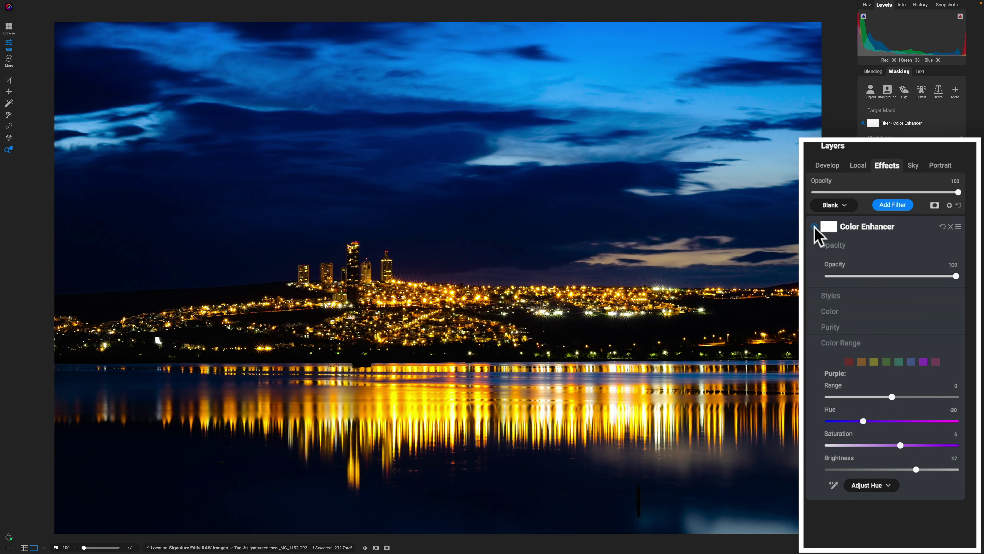
{"action": "left_click", "coordinate": [899, 228]}
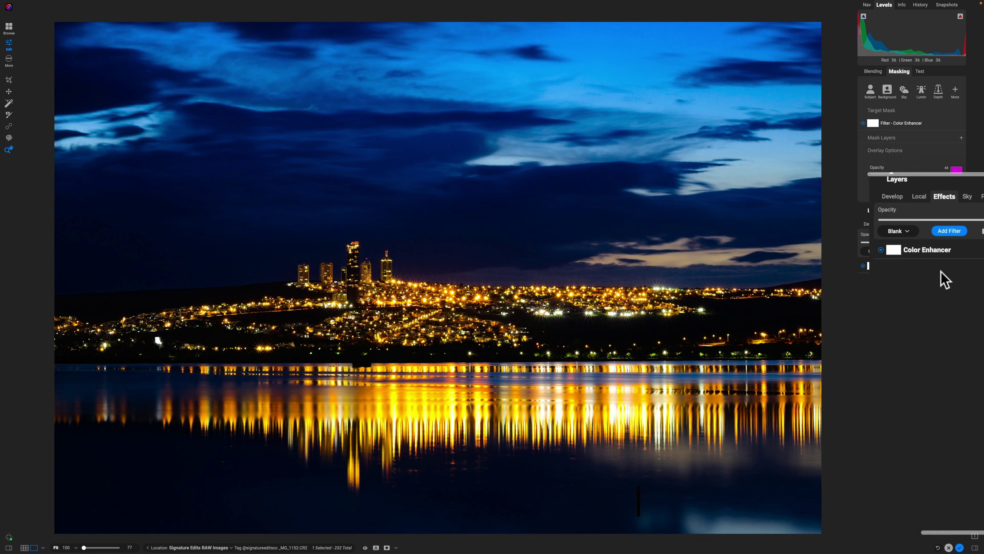
- Add a Blur effect filter above the Color Enhancer and select its mask for editing
{"action": "left_click", "coordinate": [918, 251]}
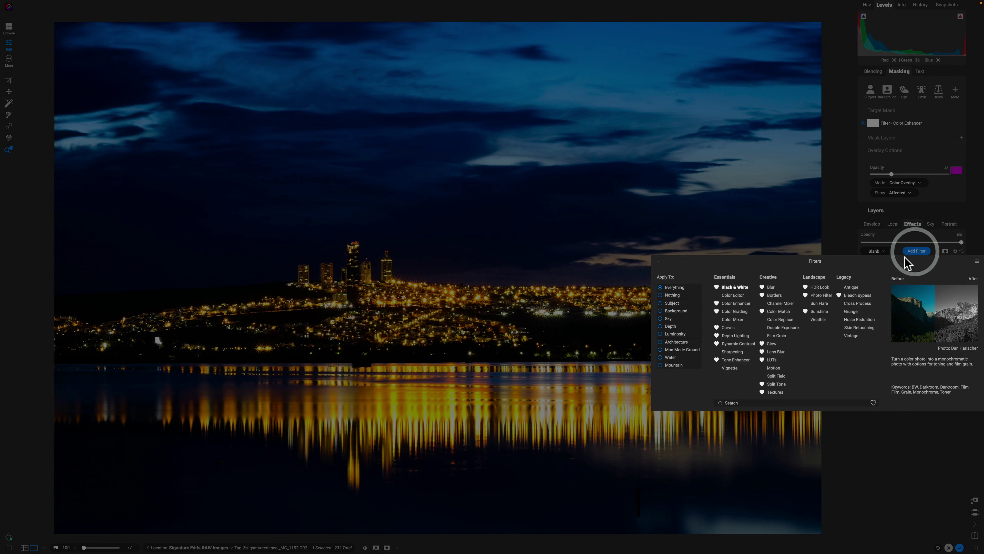
{"action": "left_click", "coordinate": [771, 288]}
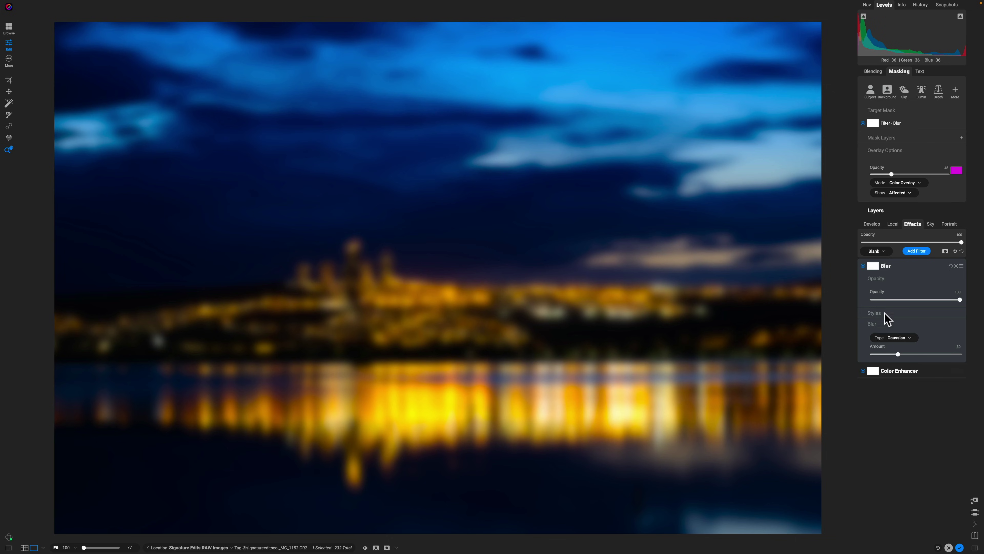
{"action": "left_click", "coordinate": [873, 267]}
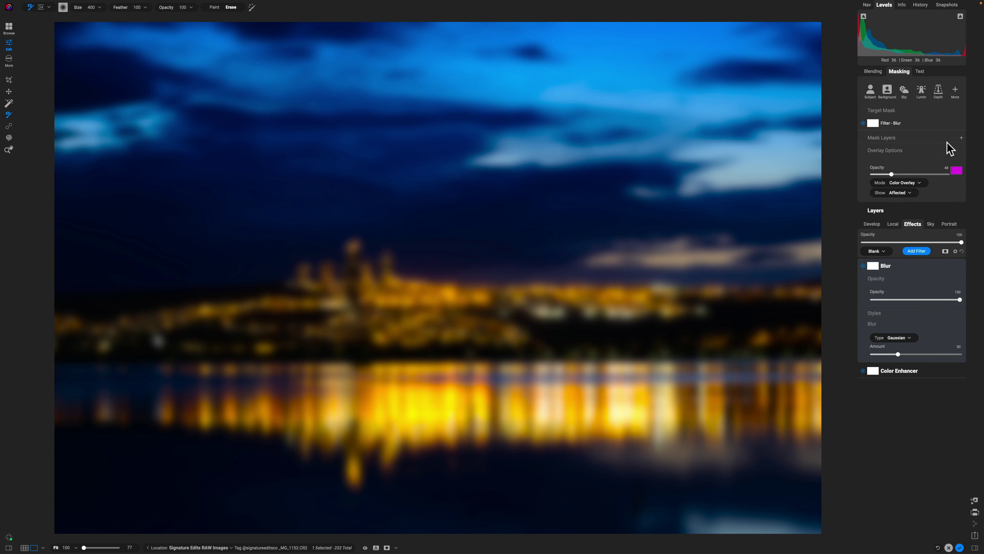
- Add a gradient mask layer in Subtract mode to the Blur filter's mask
{"action": "left_click", "coordinate": [961, 142]}
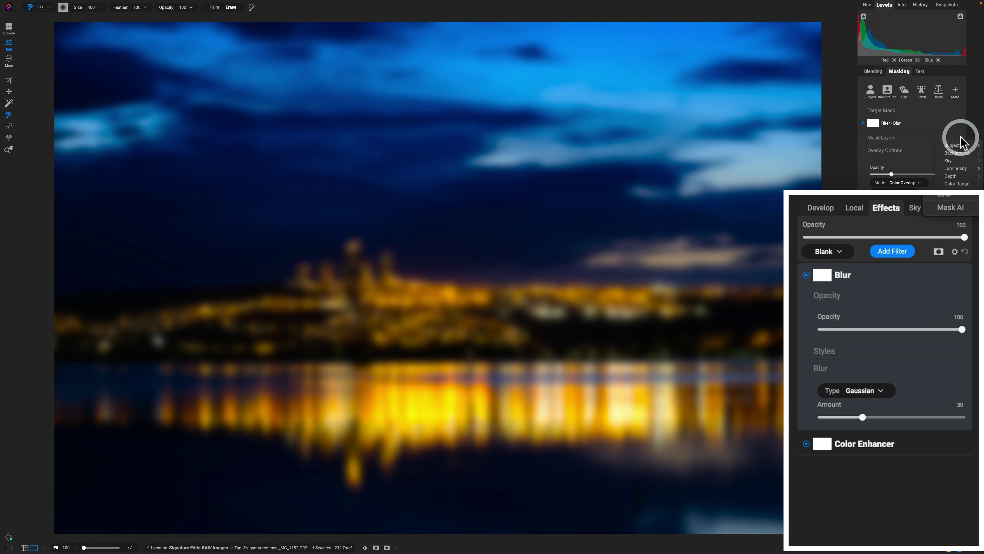
{"action": "left_click", "coordinate": [907, 138]}
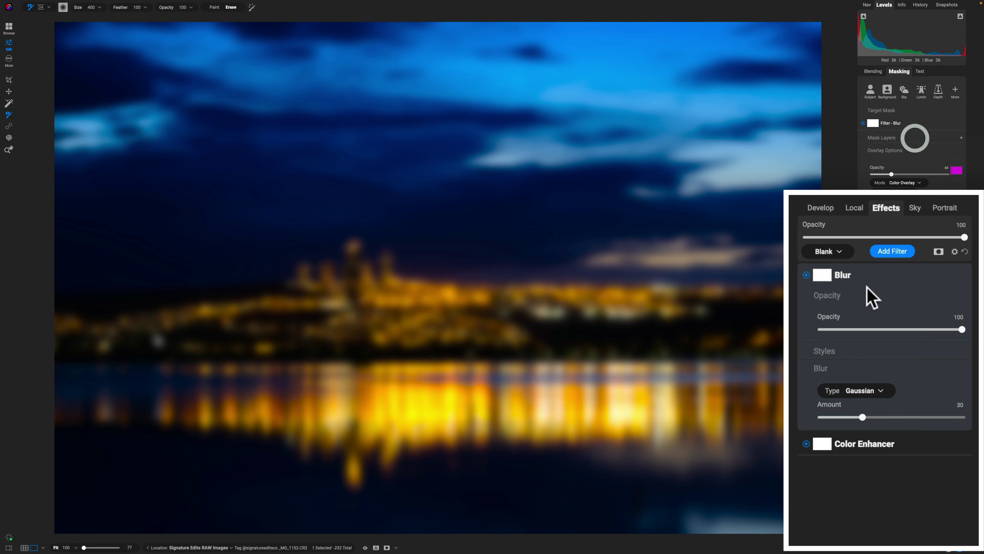
{"action": "left_click", "coordinate": [823, 279]}
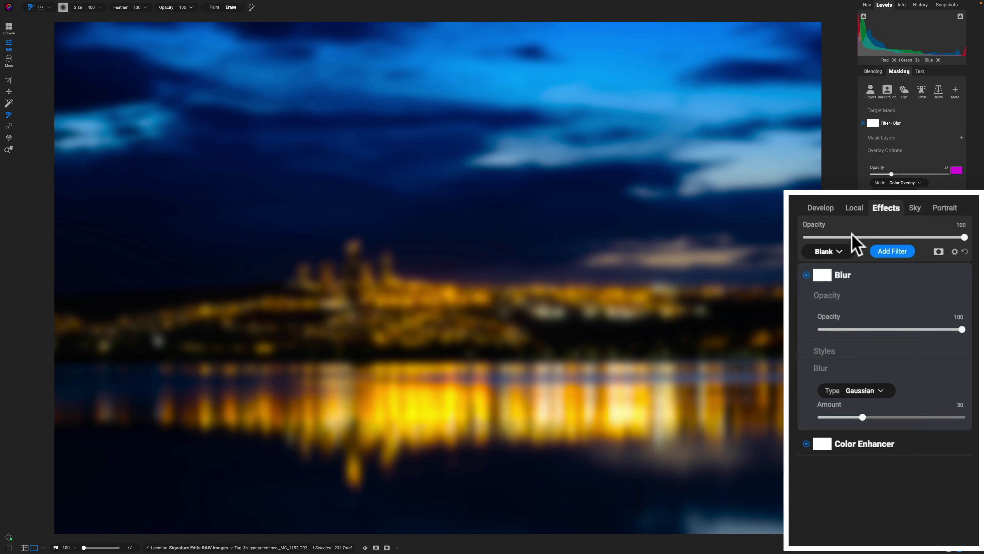
{"action": "left_click", "coordinate": [962, 138]}
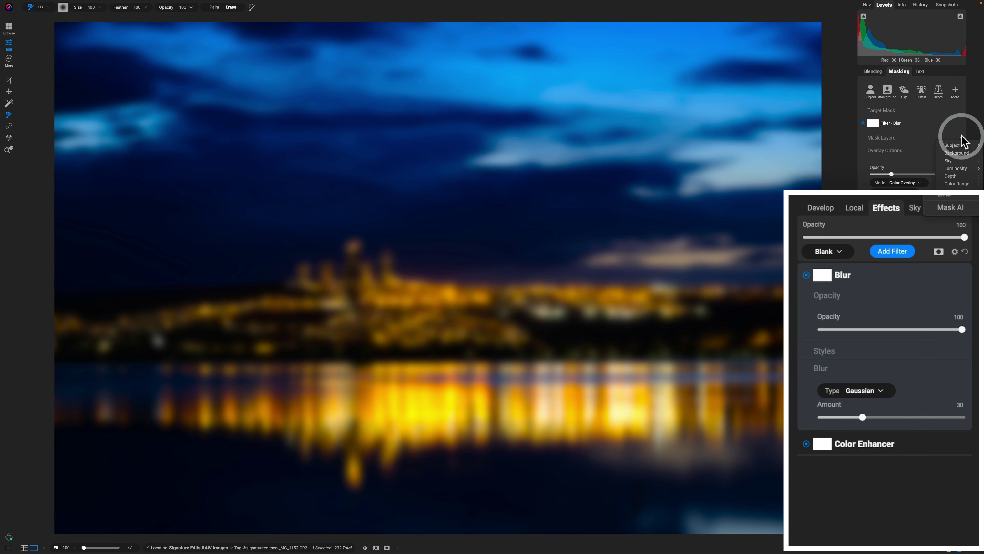
{"action": "mouse_move", "coordinate": [968, 200]}
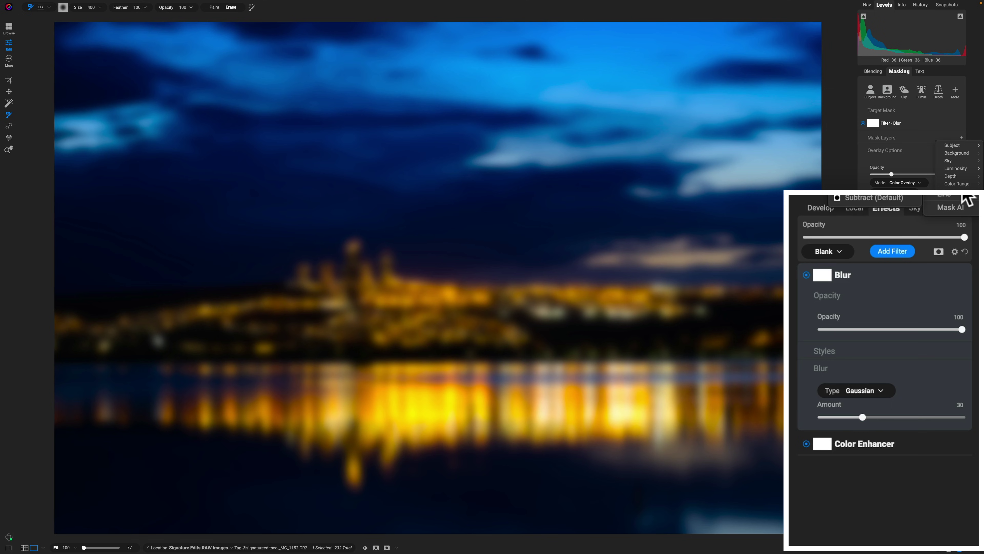
{"action": "left_click", "coordinate": [876, 197]}
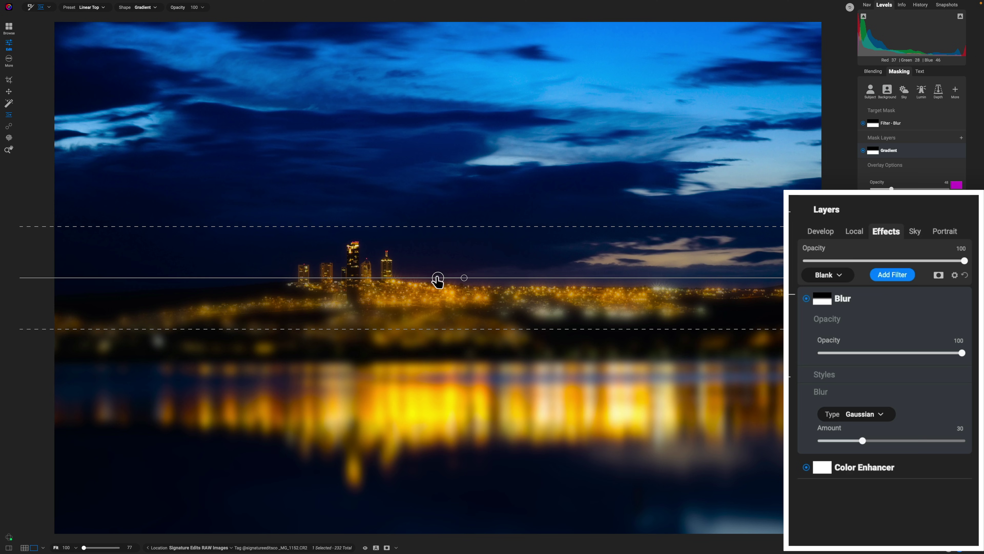
- Place the gradient mask's centre line along the waterline and narrow its feathered transition to a thin band
{"action": "left_click_drag", "start_coordinate": [437, 278], "coordinate": [442, 366]}
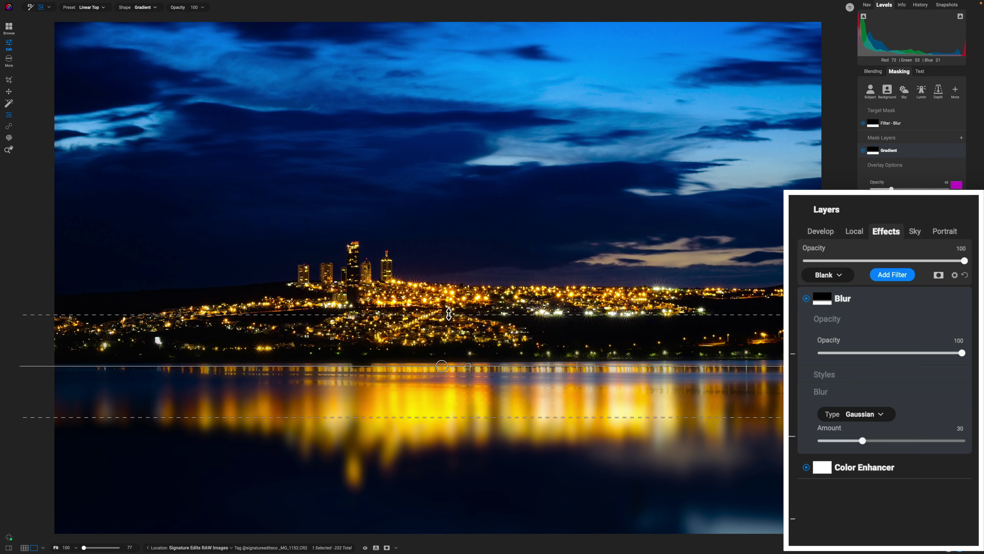
{"action": "left_click_drag", "start_coordinate": [448, 314], "coordinate": [446, 345]}
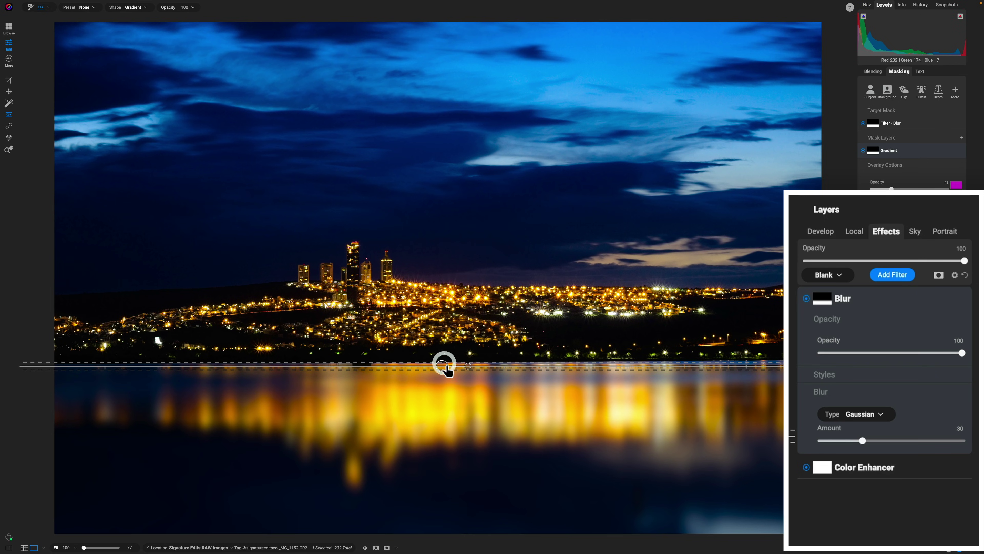
{"action": "left_click_drag", "start_coordinate": [441, 365], "coordinate": [440, 363]}
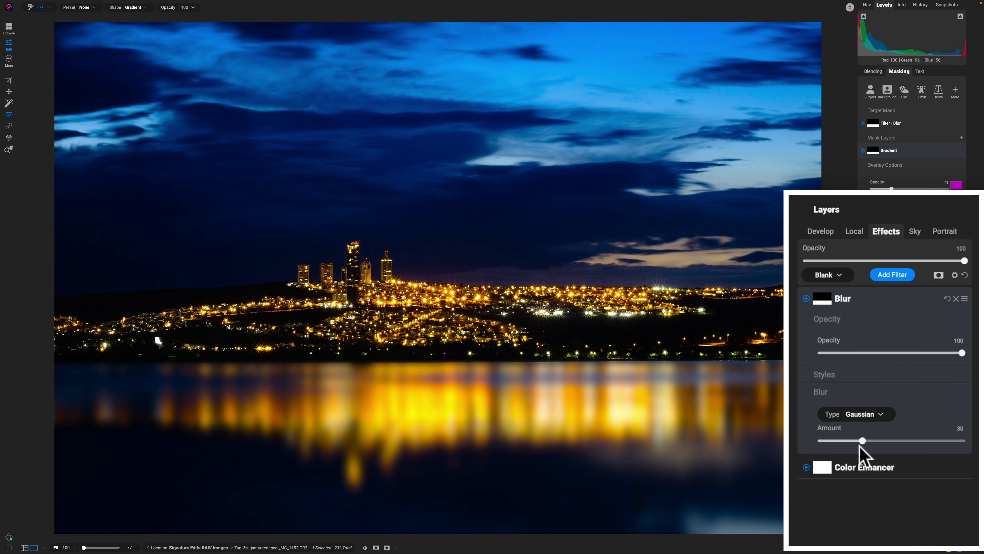
- Reduce the Amount of the Gaussian blur on the water to 19
{"action": "left_click_drag", "start_coordinate": [860, 445], "coordinate": [850, 440]}
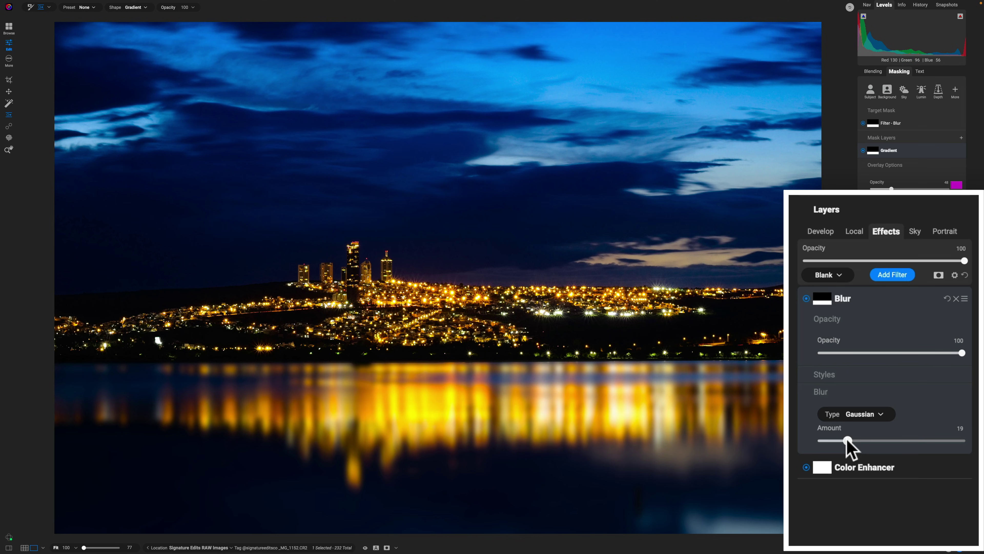
{"action": "left_click_drag", "start_coordinate": [847, 439], "coordinate": [847, 441]}
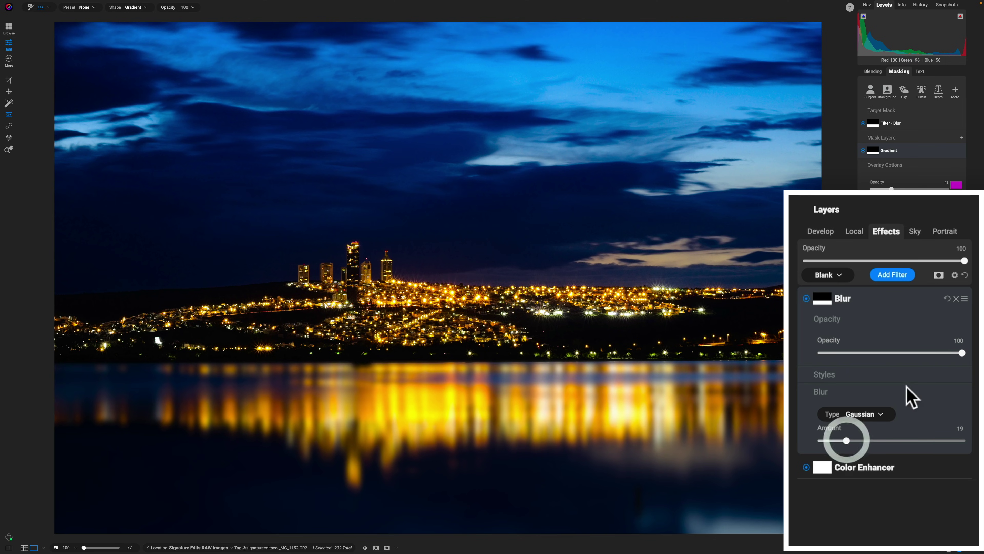
- Change the water blur's type to Motion with a Distance of 108 and a Smoothing of 7
{"action": "left_click", "coordinate": [961, 352]}
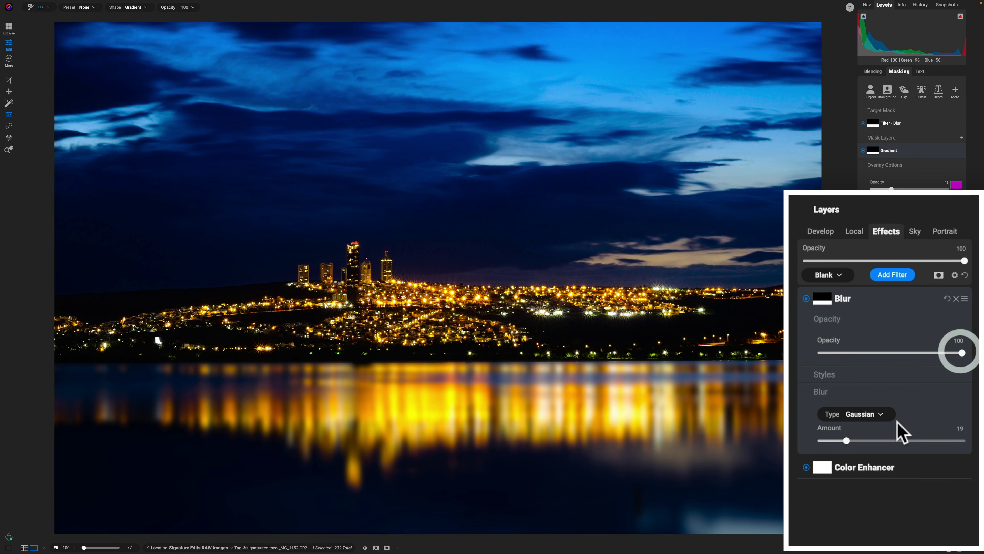
{"action": "left_click", "coordinate": [880, 415]}
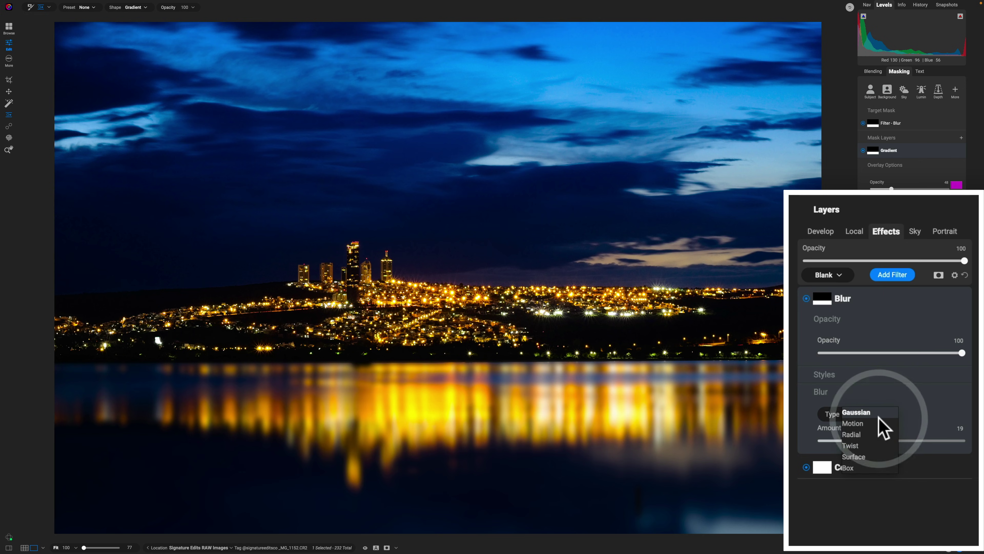
{"action": "left_click", "coordinate": [872, 423]}
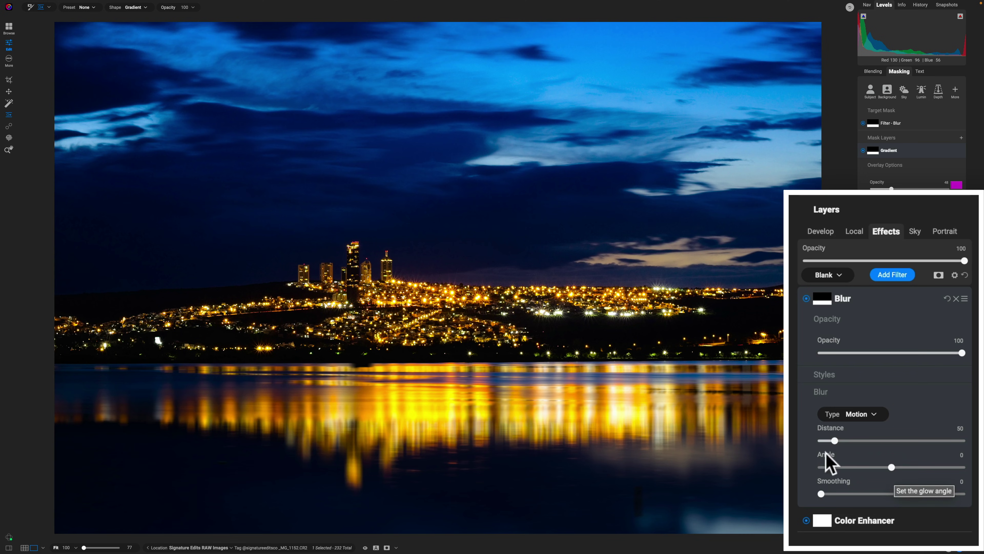
{"action": "left_click_drag", "start_coordinate": [836, 441], "coordinate": [850, 440]}
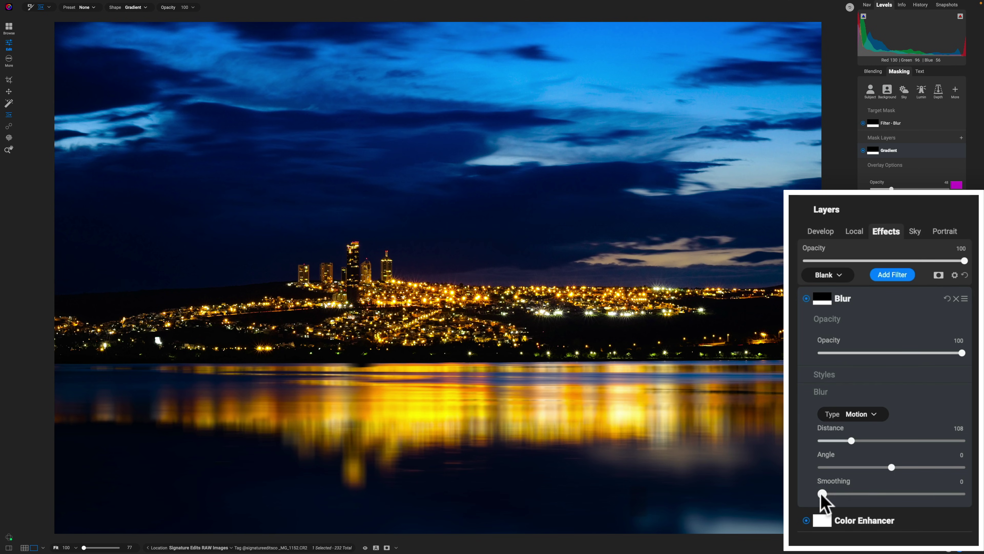
{"action": "left_click_drag", "start_coordinate": [821, 494], "coordinate": [840, 494]}
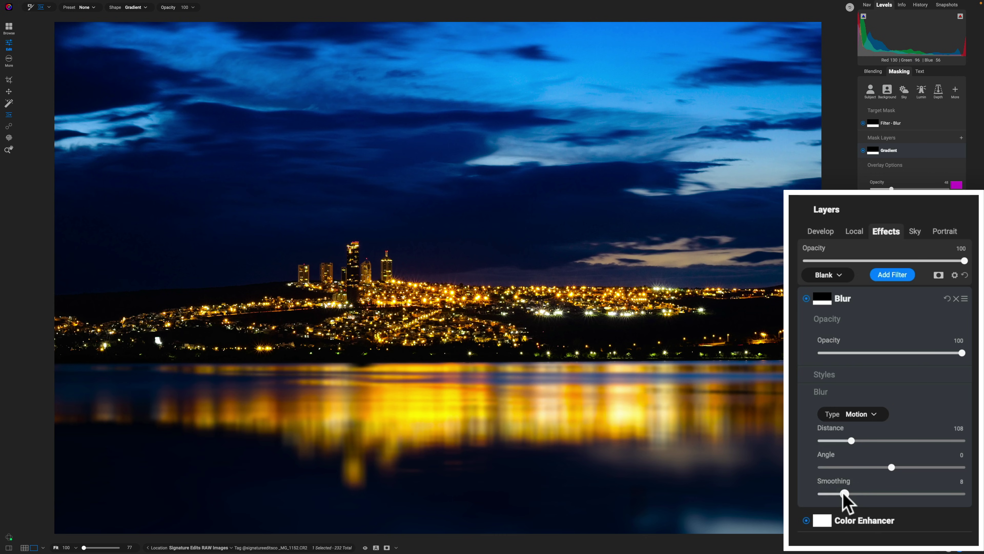
{"action": "left_click", "coordinate": [841, 493]}
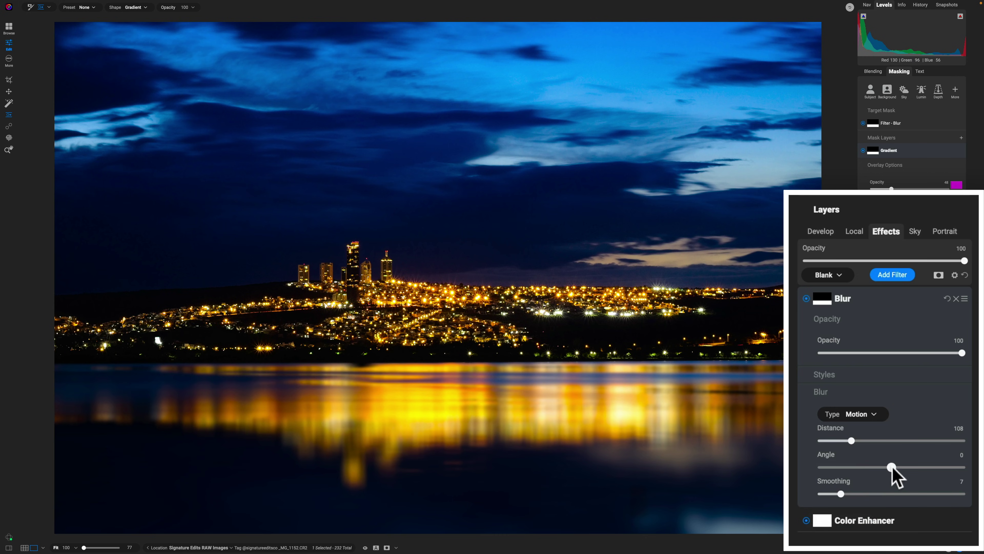
- Refine the motion blur to an Angle of -13, a Smoothing of 10 and a Distance of 91
{"action": "mouse_move", "coordinate": [893, 468]}
{"action": "left_mouse_down"}
{"action": "mouse_move", "coordinate": [907, 467]}
{"action": "mouse_move", "coordinate": [852, 470]}
{"action": "mouse_move", "coordinate": [882, 469]}
{"action": "left_mouse_up"}
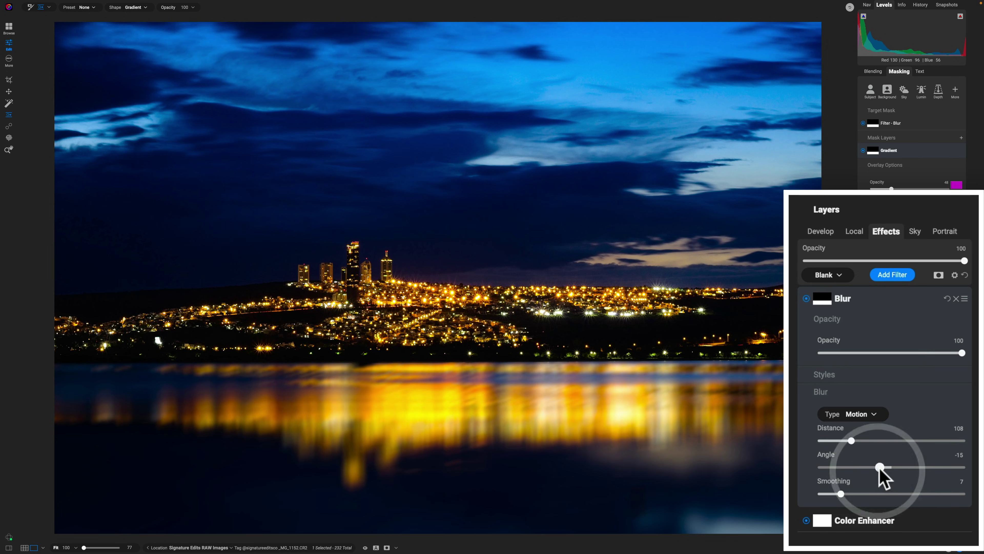
{"action": "left_click_drag", "start_coordinate": [839, 493], "coordinate": [836, 495]}
{"action": "mouse_move", "coordinate": [962, 353]}
{"action": "left_mouse_down"}
{"action": "mouse_move", "coordinate": [952, 353]}
{"action": "mouse_move", "coordinate": [966, 355]}
{"action": "left_mouse_up"}
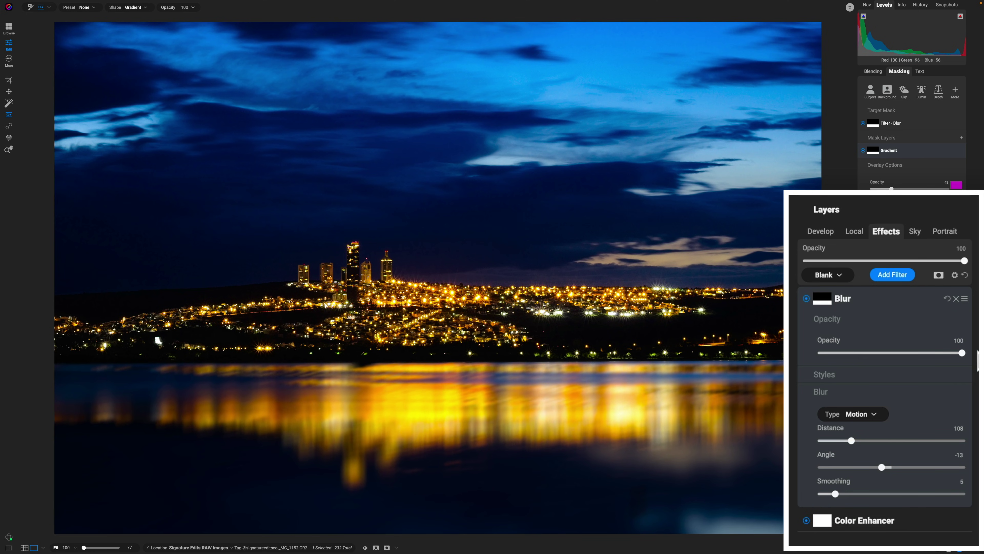
{"action": "mouse_move", "coordinate": [841, 494]}
{"action": "left_mouse_down"}
{"action": "mouse_move", "coordinate": [880, 494]}
{"action": "mouse_move", "coordinate": [849, 494]}
{"action": "left_mouse_up"}
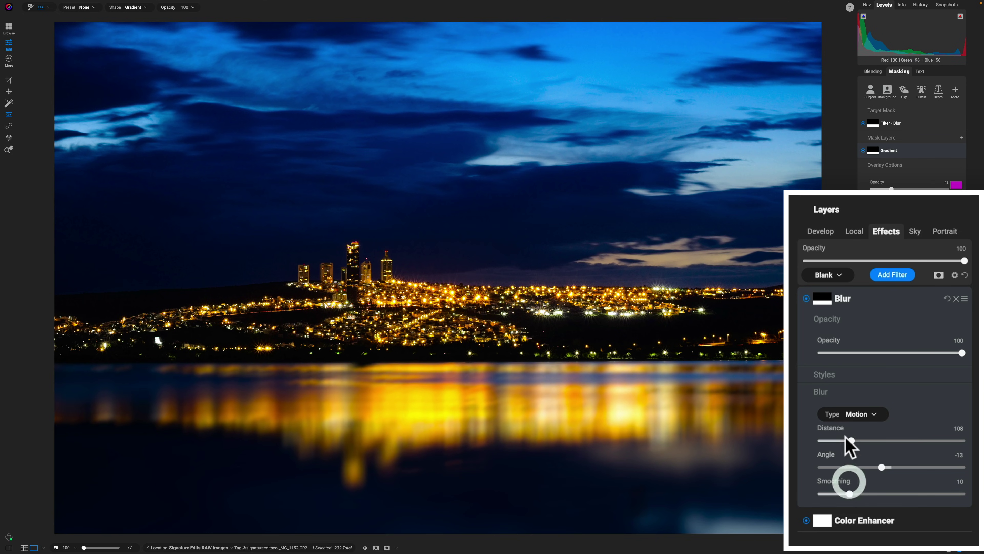
{"action": "left_click_drag", "start_coordinate": [851, 441], "coordinate": [847, 440]}
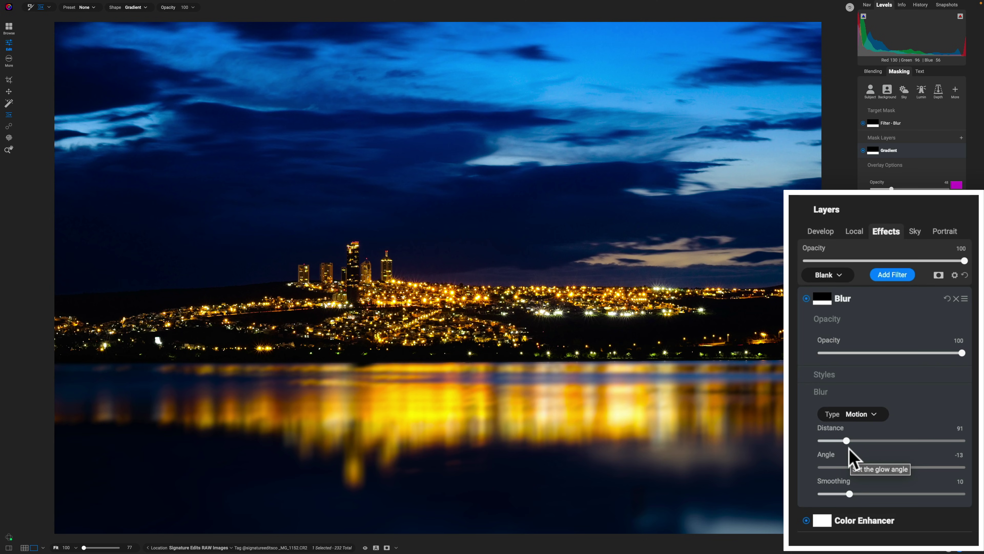
- Compare the water with and without the blur, and try the filter's opacity at 87 before restoring it to 100
{"action": "left_click", "coordinate": [806, 298]}
{"action": "left_click", "coordinate": [807, 298]}
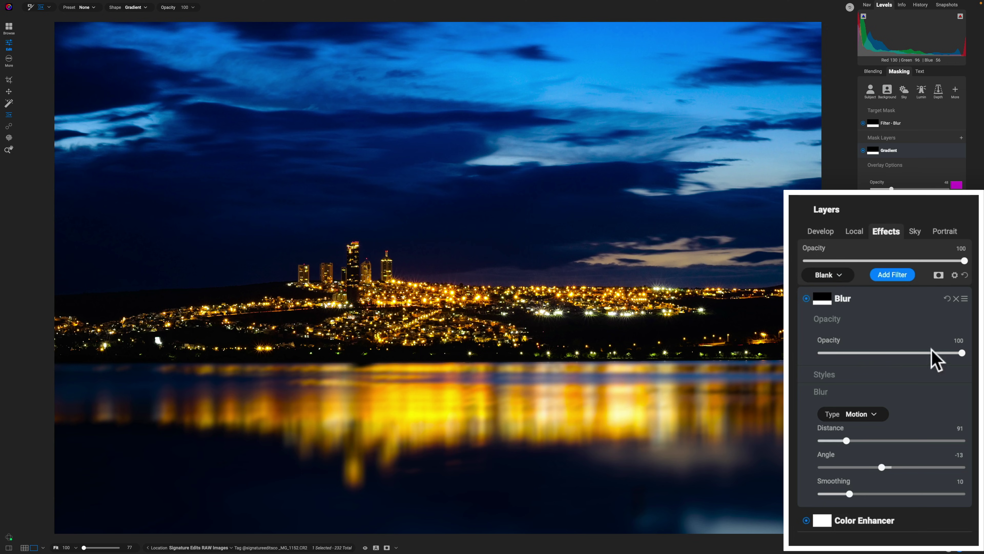
{"action": "left_click_drag", "start_coordinate": [961, 352], "coordinate": [943, 353]}
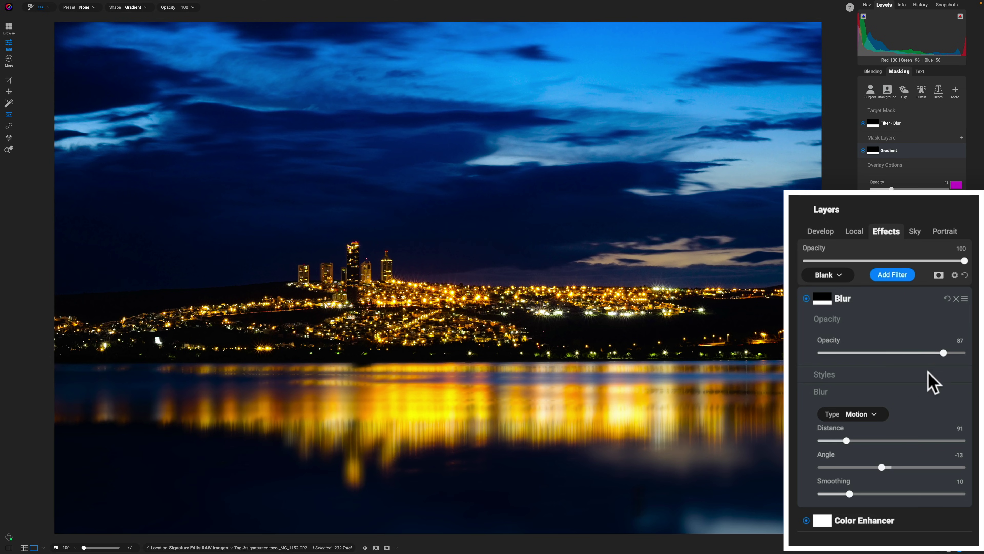
{"action": "left_click_drag", "start_coordinate": [943, 353], "coordinate": [964, 353]}
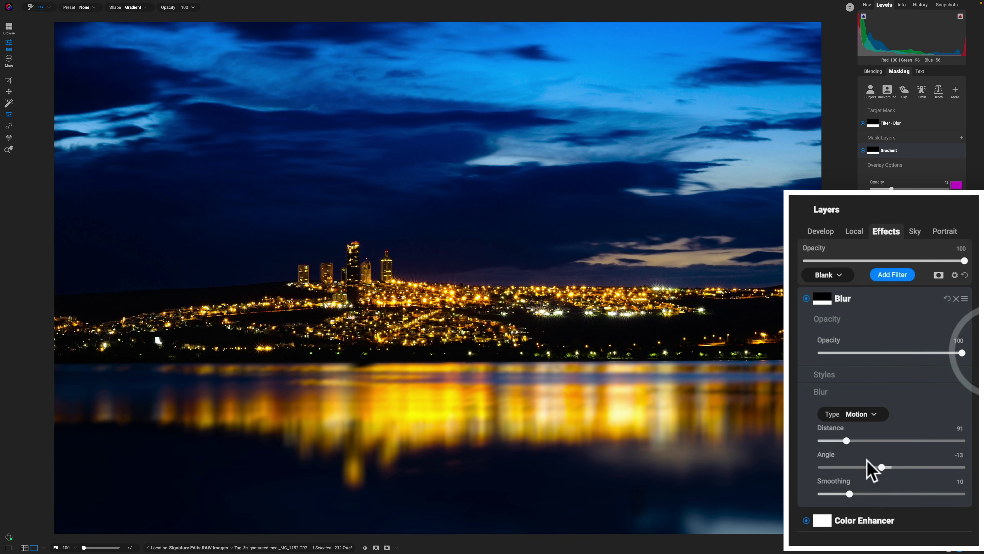
- Collapse the Blur filter and nudge its gradient mask slightly upward at the waterline
{"action": "left_click", "coordinate": [876, 298]}
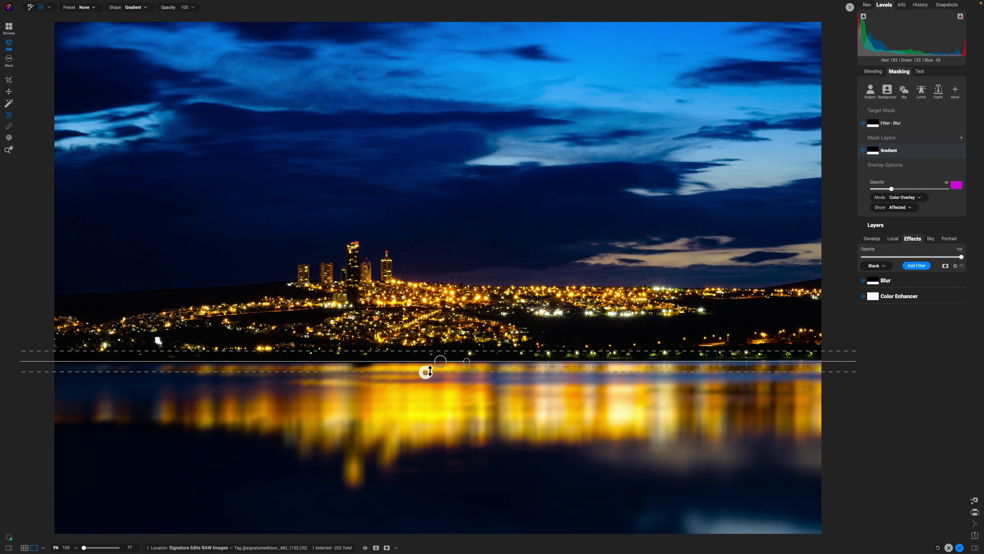
{"action": "left_click_drag", "start_coordinate": [441, 362], "coordinate": [441, 360]}
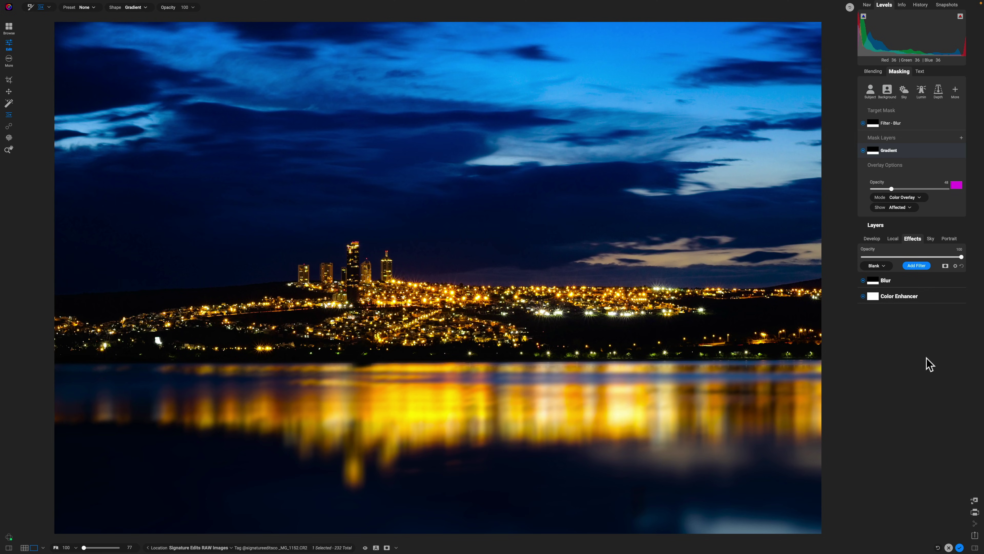
- Add a Color Grading filter to the whole photo and tint its midtones toward red
{"action": "left_click", "coordinate": [917, 266]}
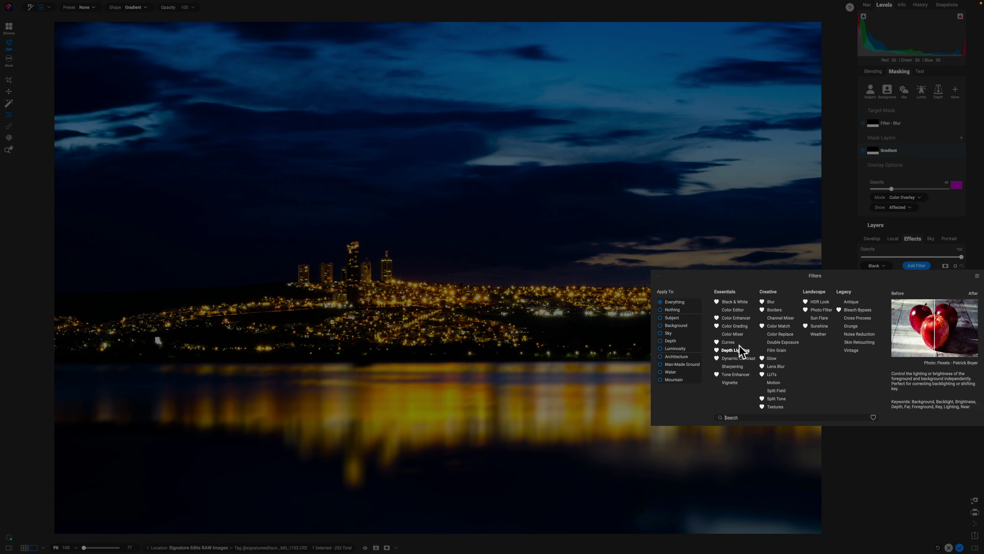
{"action": "left_click", "coordinate": [735, 325]}
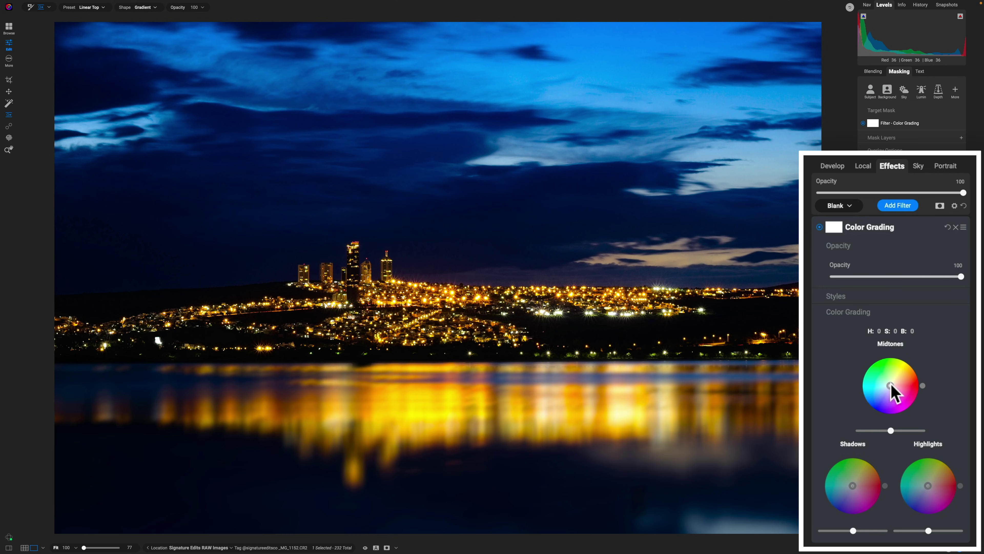
{"action": "left_click_drag", "start_coordinate": [891, 385], "coordinate": [898, 386]}
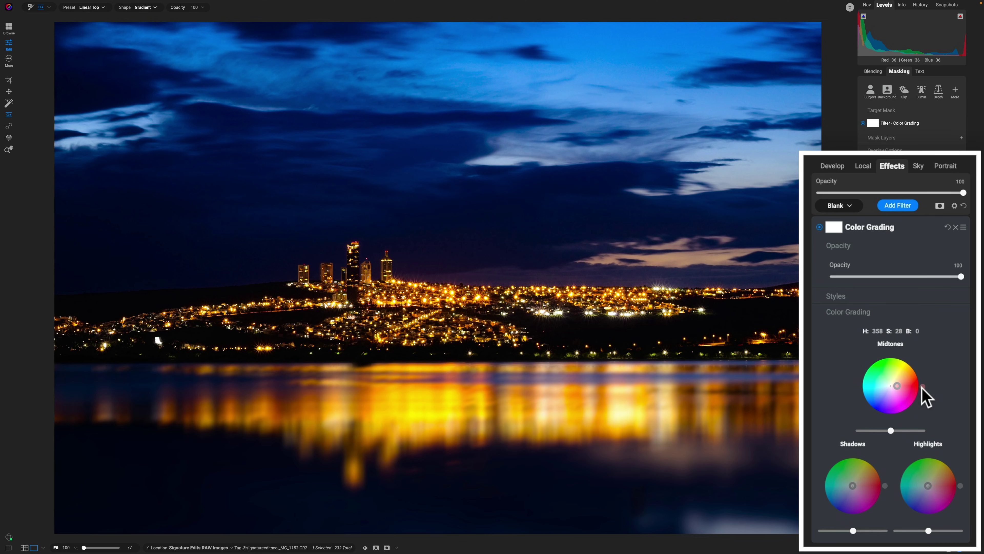
{"action": "mouse_move", "coordinate": [922, 388]}
{"action": "left_mouse_down"}
{"action": "mouse_move", "coordinate": [915, 406]}
{"action": "mouse_move", "coordinate": [925, 389]}
{"action": "left_mouse_up"}
{"action": "mouse_move", "coordinate": [930, 387]}
{"action": "left_mouse_down"}
{"action": "mouse_move", "coordinate": [935, 367]}
{"action": "mouse_move", "coordinate": [927, 417]}
{"action": "mouse_move", "coordinate": [938, 370]}
{"action": "mouse_move", "coordinate": [911, 332]}
{"action": "mouse_move", "coordinate": [934, 405]}
{"action": "mouse_move", "coordinate": [921, 422]}
{"action": "mouse_move", "coordinate": [927, 387]}
{"action": "mouse_move", "coordinate": [921, 399]}
{"action": "left_mouse_up"}
{"action": "left_click_drag", "start_coordinate": [927, 385], "coordinate": [926, 386]}
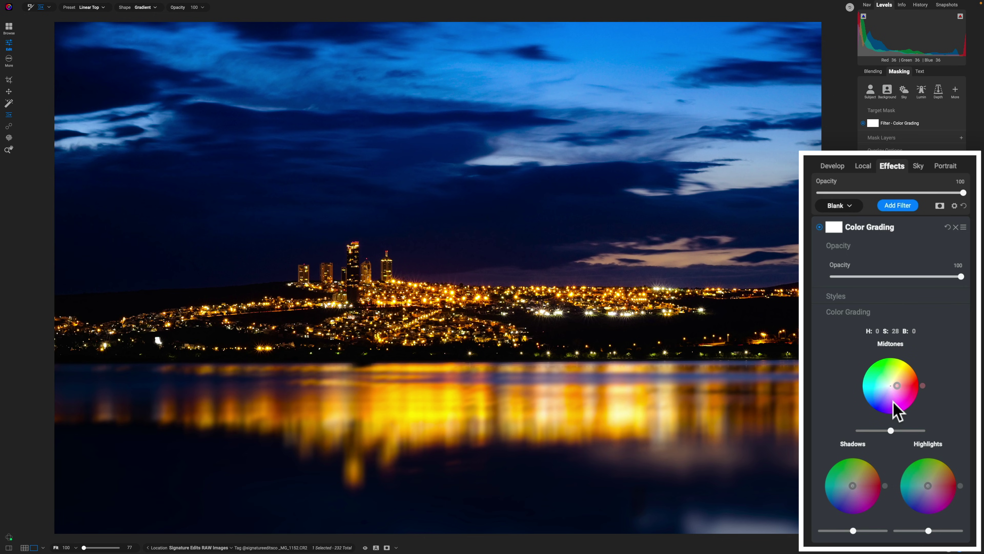
{"action": "left_click_drag", "start_coordinate": [898, 386], "coordinate": [912, 392]}
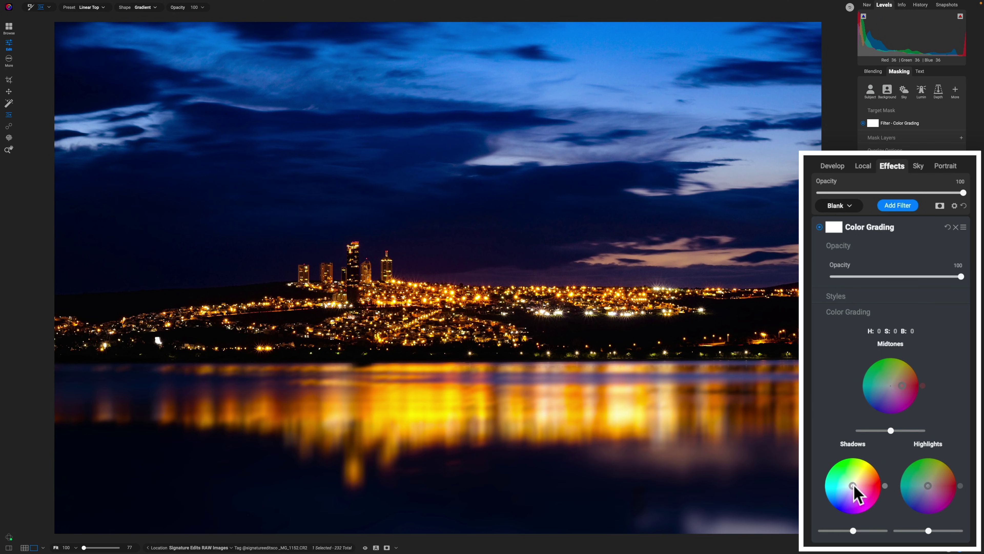
- Tint the Color Grading shadows blue with hue 217 and saturation 64, and lower their brightness to -42
{"action": "left_click_drag", "start_coordinate": [853, 485], "coordinate": [830, 504]}
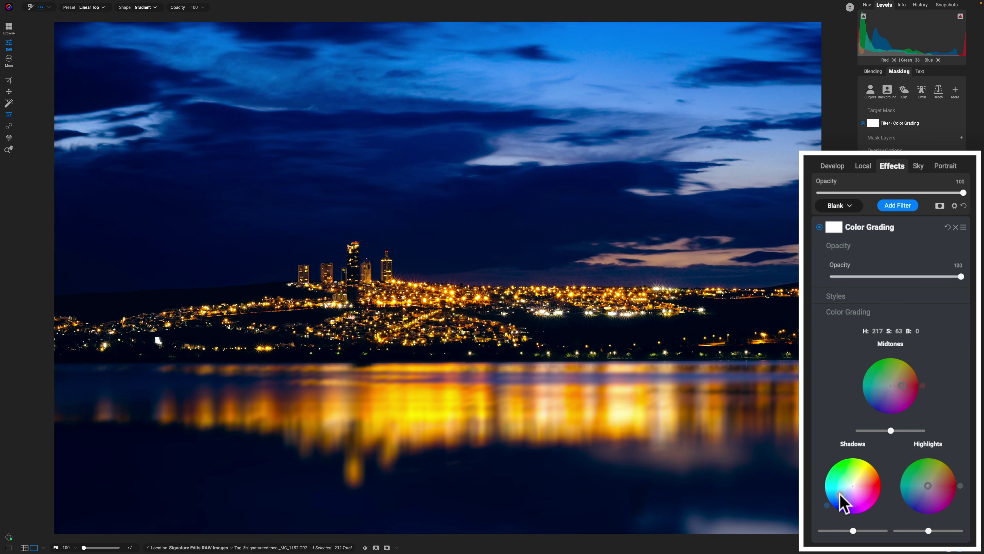
{"action": "mouse_move", "coordinate": [841, 493]}
{"action": "left_mouse_down"}
{"action": "mouse_move", "coordinate": [851, 489]}
{"action": "mouse_move", "coordinate": [842, 492]}
{"action": "left_mouse_up"}
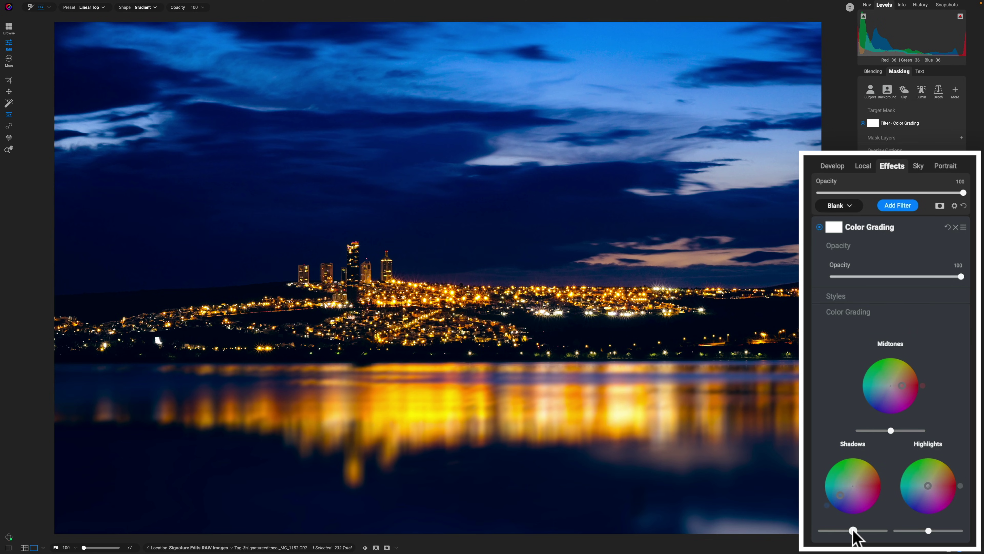
{"action": "mouse_move", "coordinate": [854, 529]}
{"action": "left_mouse_down"}
{"action": "mouse_move", "coordinate": [888, 528]}
{"action": "mouse_move", "coordinate": [813, 533]}
{"action": "mouse_move", "coordinate": [838, 530]}
{"action": "left_mouse_up"}
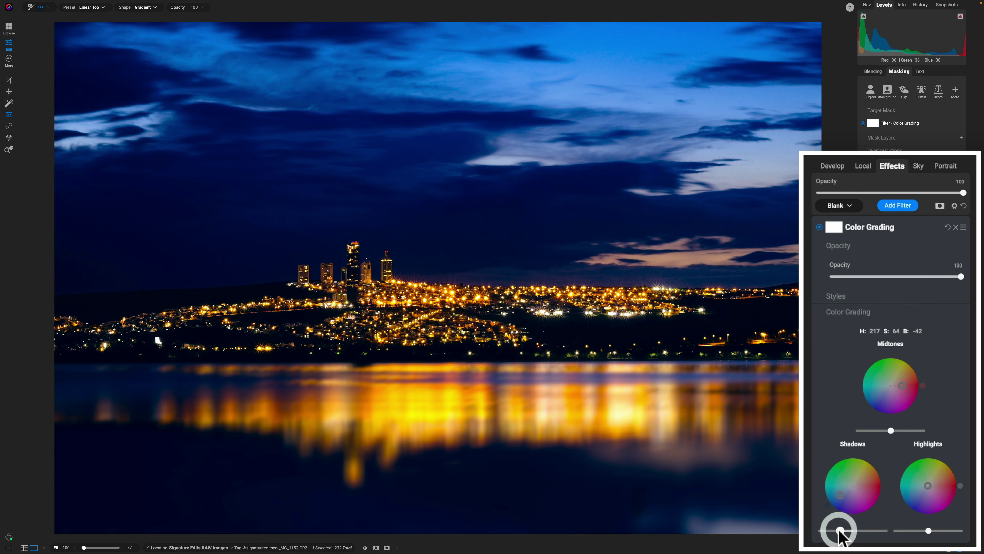
- Collapse the Color Grading filter and compare the edited photo with the original
{"action": "left_click", "coordinate": [900, 230]}
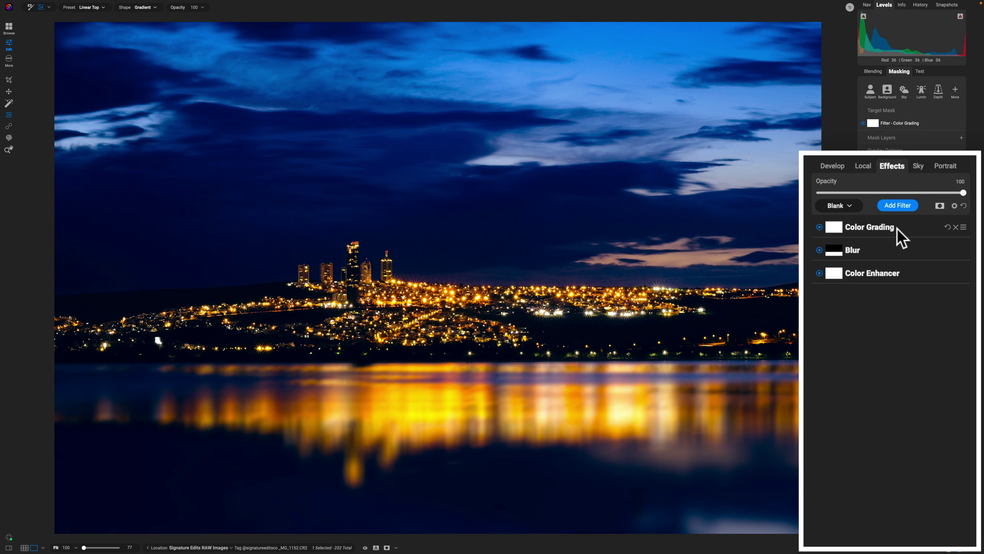
{"action": "key", "text": "p"}
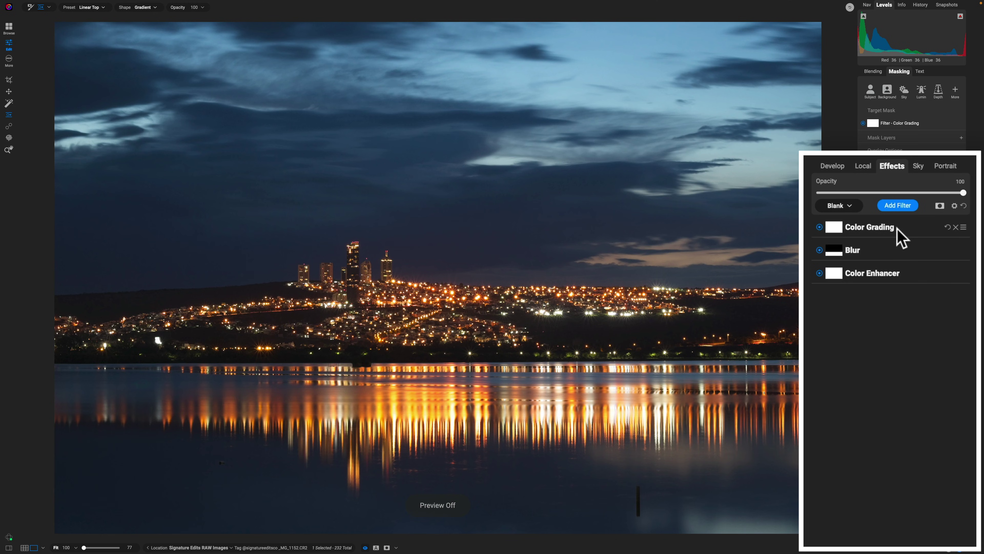
{"action": "key", "text": "p"}
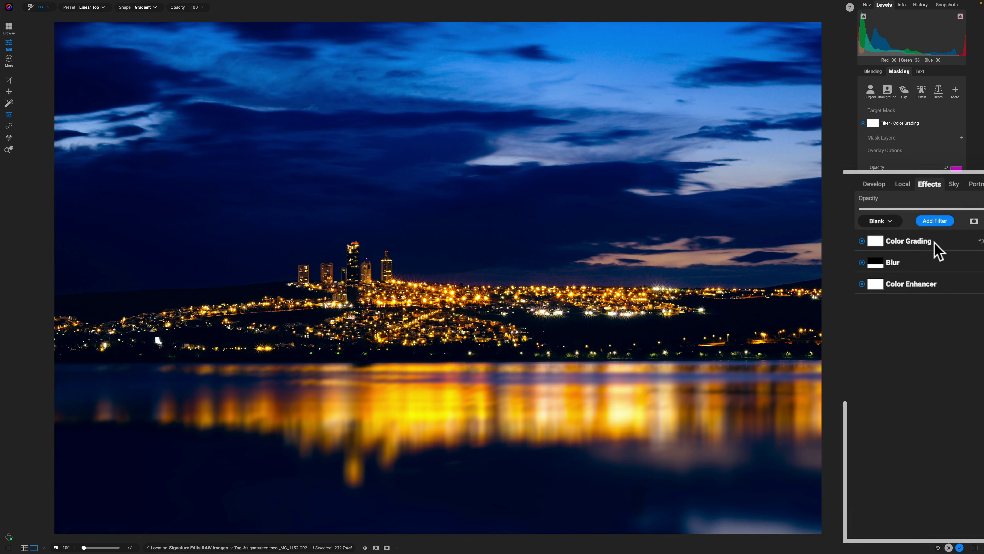
- Add a Vignette filter above Color Grading and apply its Big Softy style
{"action": "left_click", "coordinate": [917, 251]}
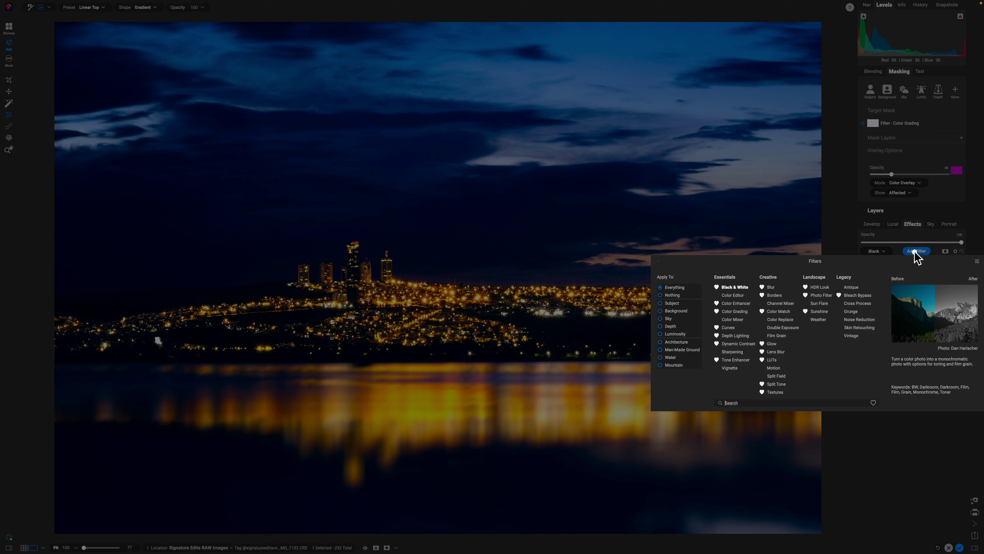
{"action": "left_click", "coordinate": [729, 368]}
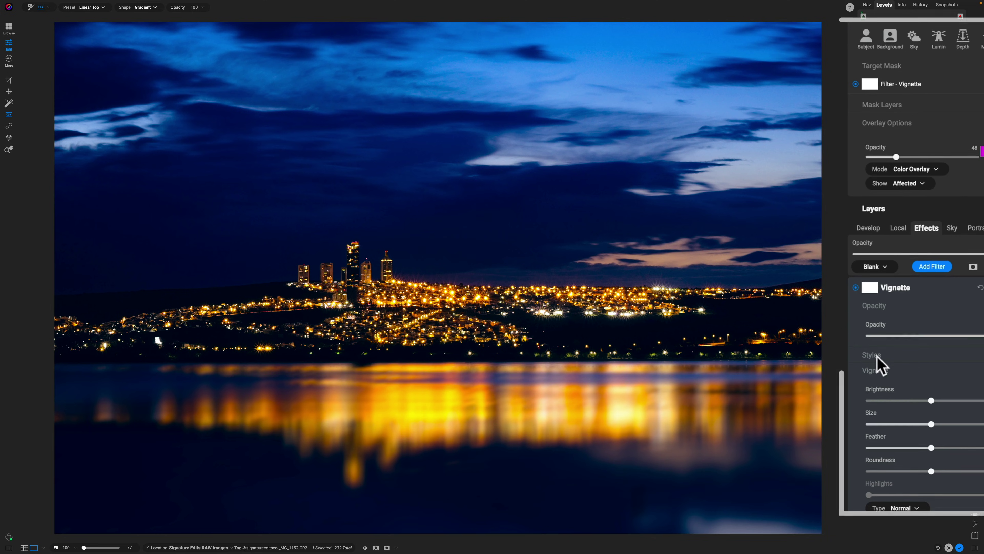
{"action": "left_click", "coordinate": [815, 397]}
{"action": "left_click", "coordinate": [873, 400]}
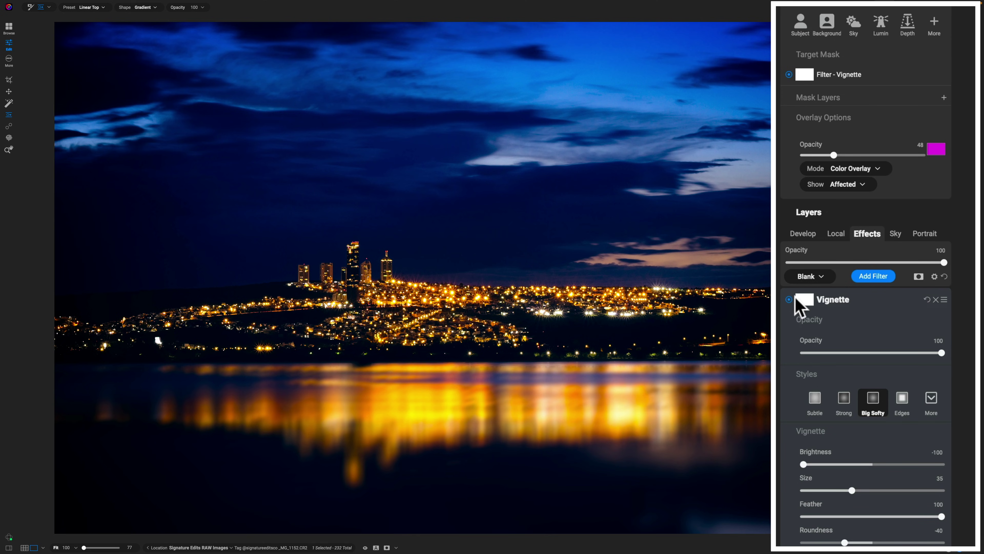
- Compare the photo with and without the vignette, and collapse the Vignette filter
{"action": "left_click", "coordinate": [789, 300]}
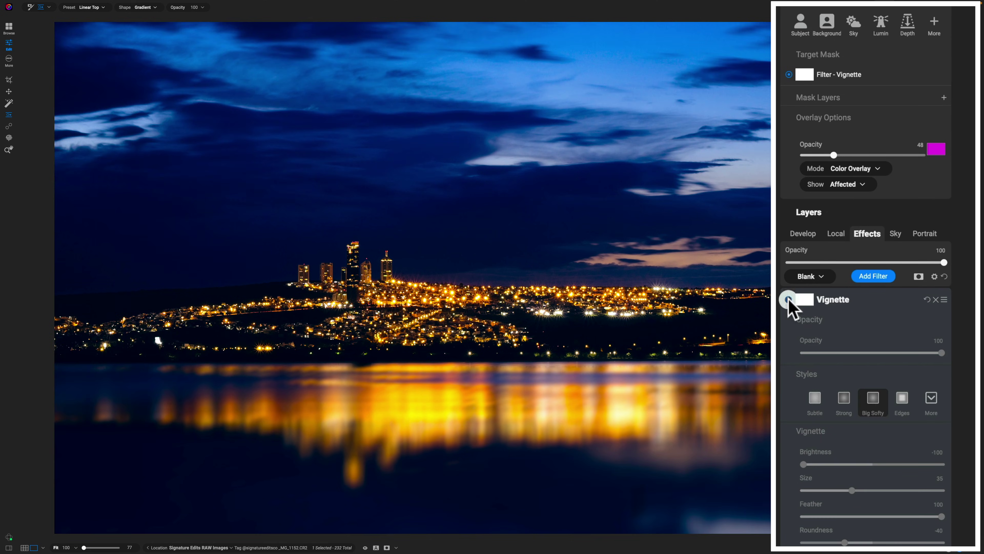
{"action": "left_click", "coordinate": [789, 299]}
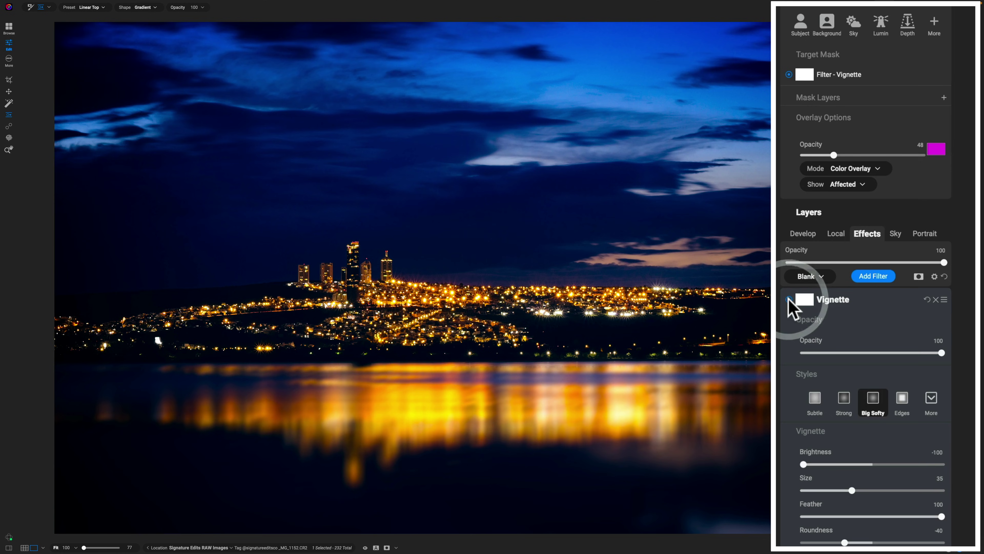
{"action": "left_click", "coordinate": [789, 300]}
{"action": "left_click", "coordinate": [789, 299]}
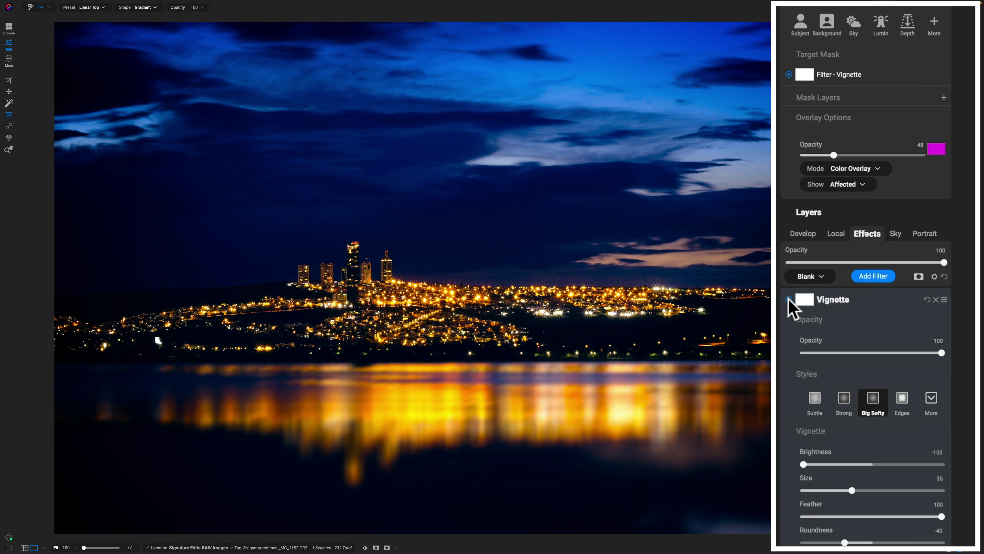
{"action": "left_click", "coordinate": [863, 301]}
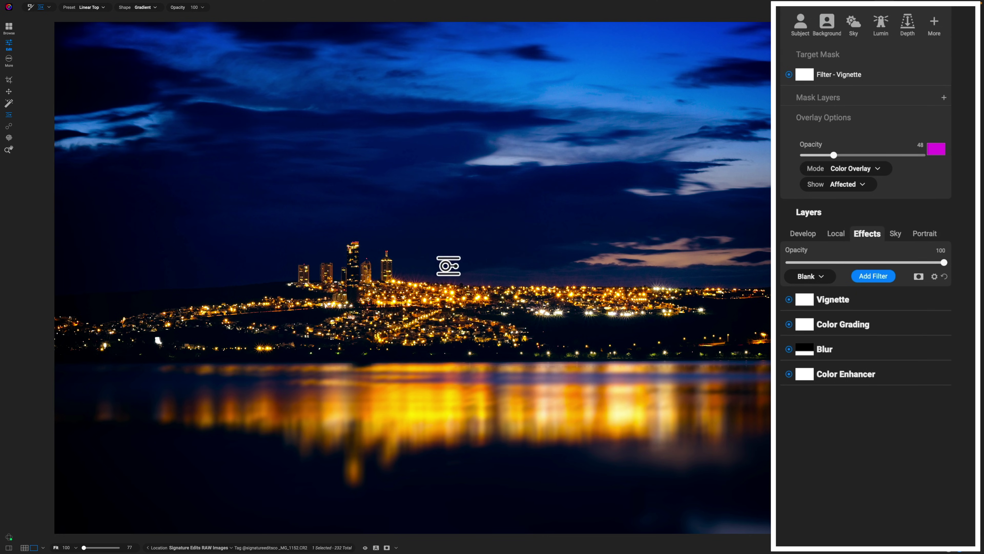
- Add a local adjustment with an additive gradient mask
{"action": "left_click", "coordinate": [837, 236]}
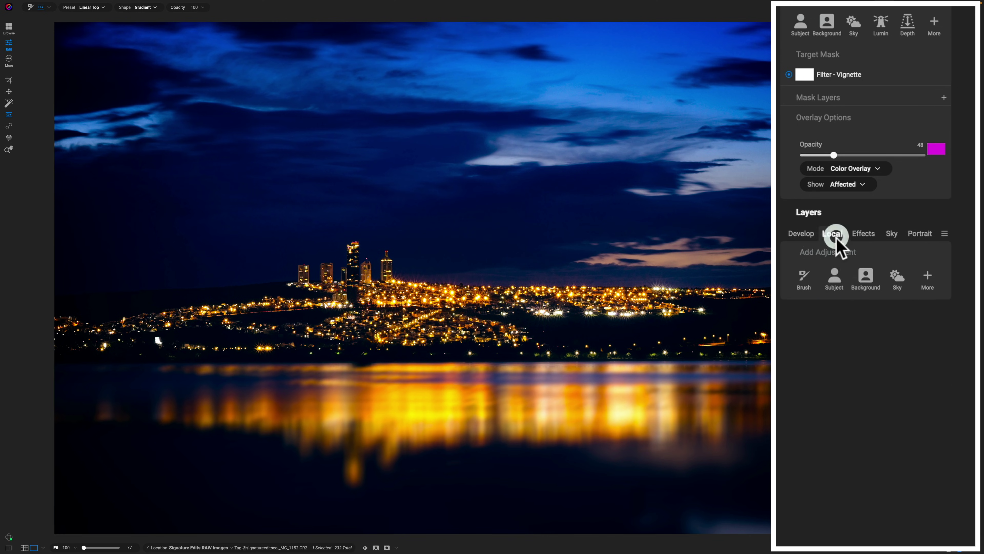
{"action": "left_click", "coordinate": [928, 280]}
{"action": "mouse_move", "coordinate": [930, 399]}
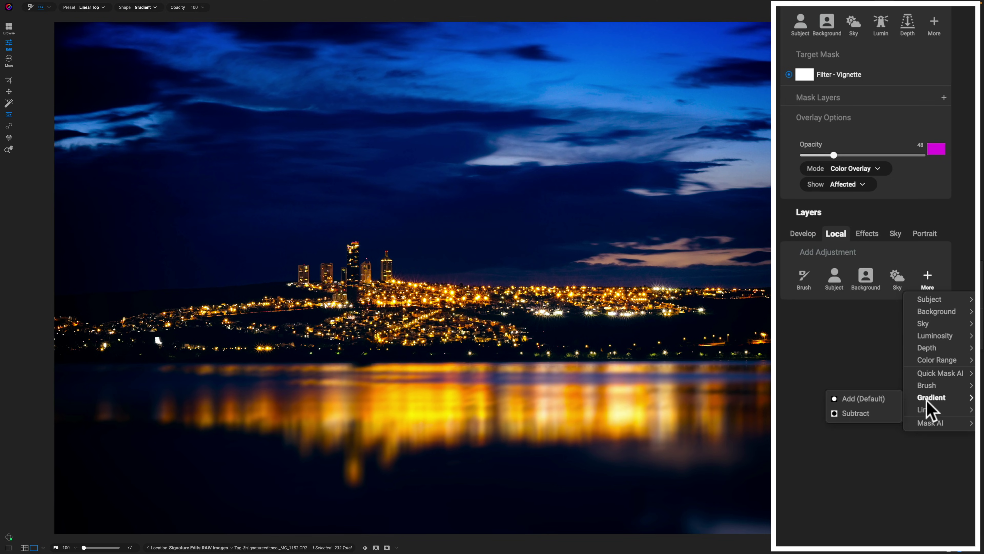
{"action": "left_click", "coordinate": [861, 400]}
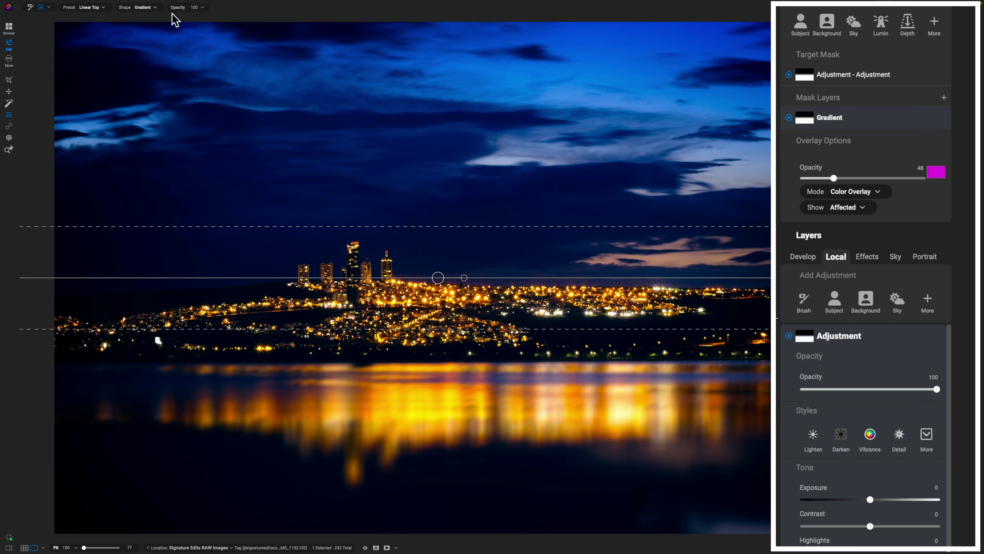
- Apply the Strong Vignette preset to the gradient mask and set the adjustment's Exposure to 0.6
{"action": "left_click", "coordinate": [134, 16]}
{"action": "left_click", "coordinate": [151, 24]}
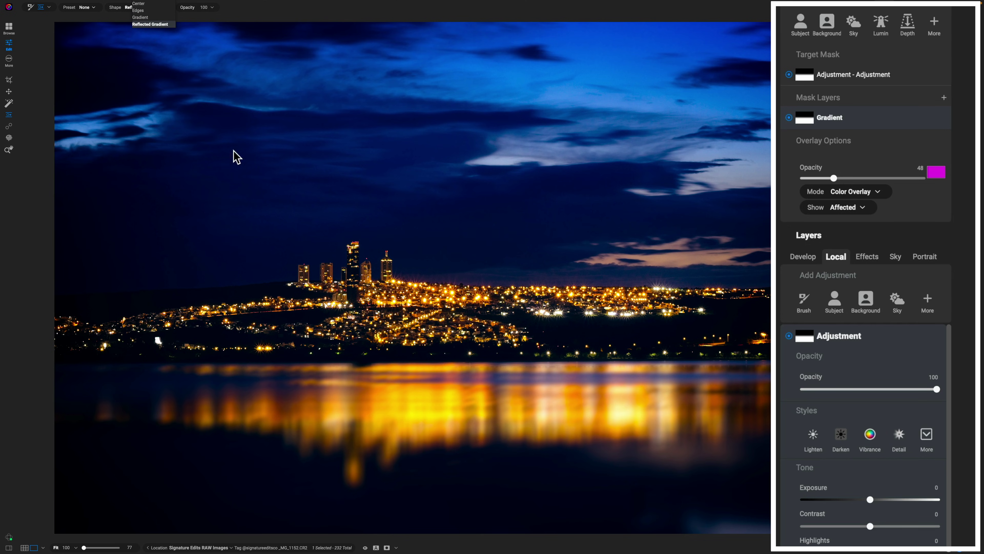
{"action": "left_click", "coordinate": [870, 336]}
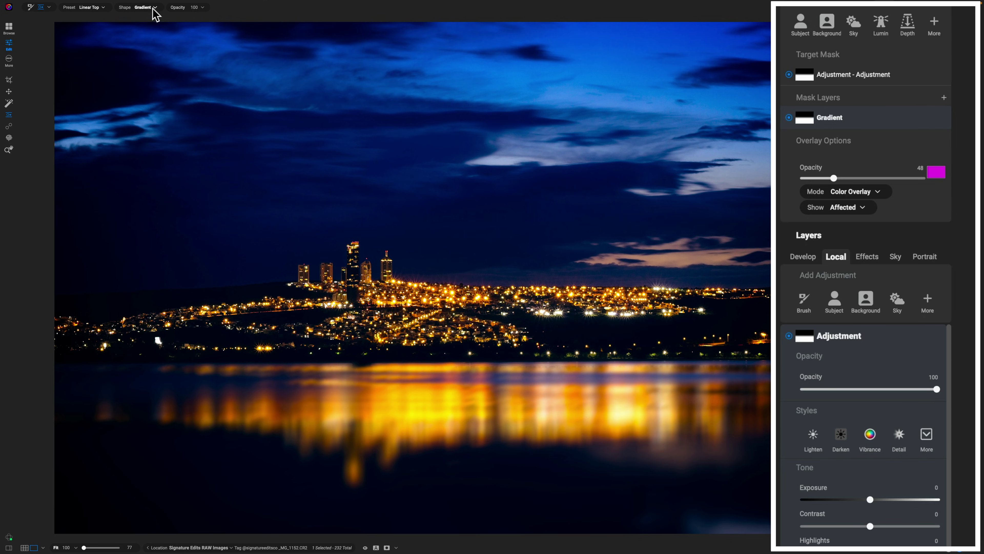
{"action": "left_click", "coordinate": [89, 8]}
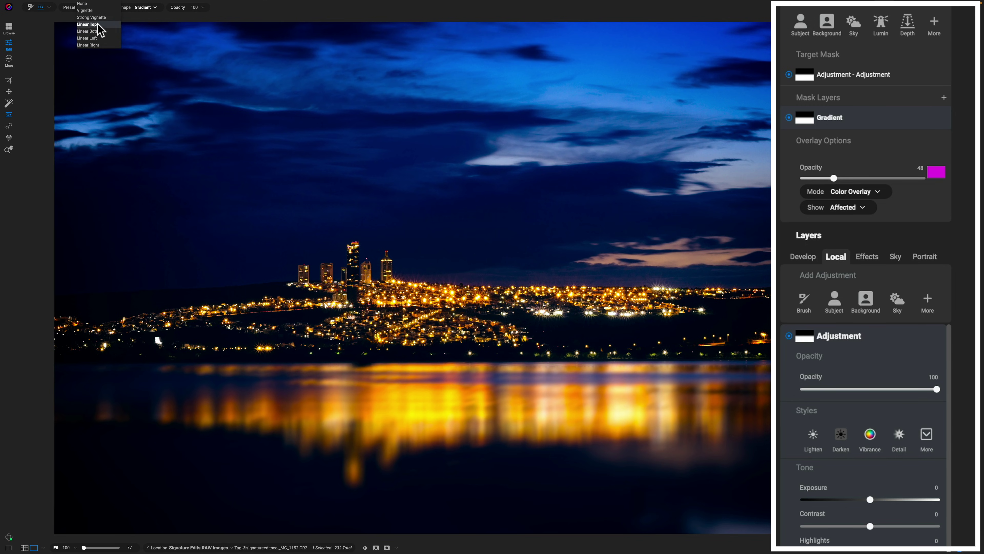
{"action": "left_click", "coordinate": [91, 17]}
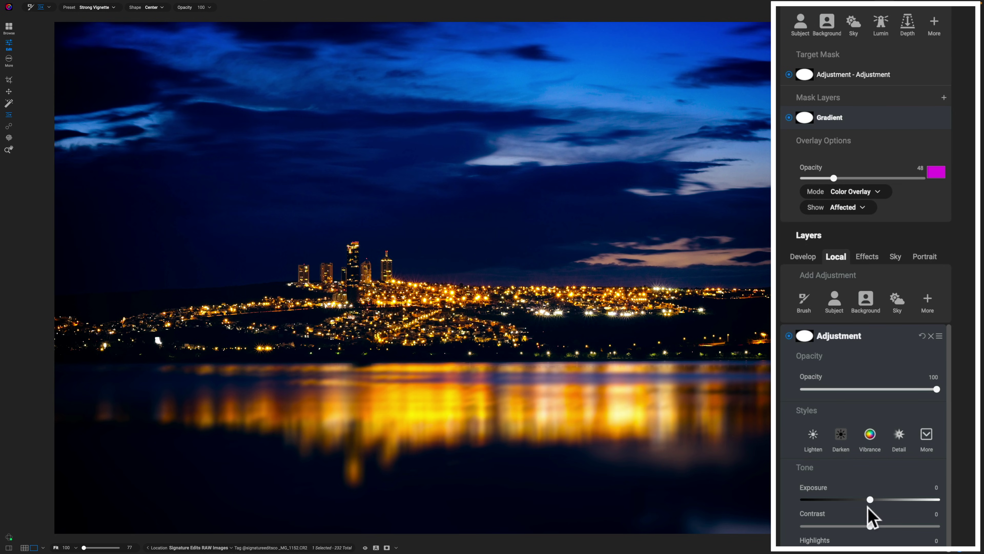
{"action": "left_click_drag", "start_coordinate": [870, 499], "coordinate": [878, 500]}
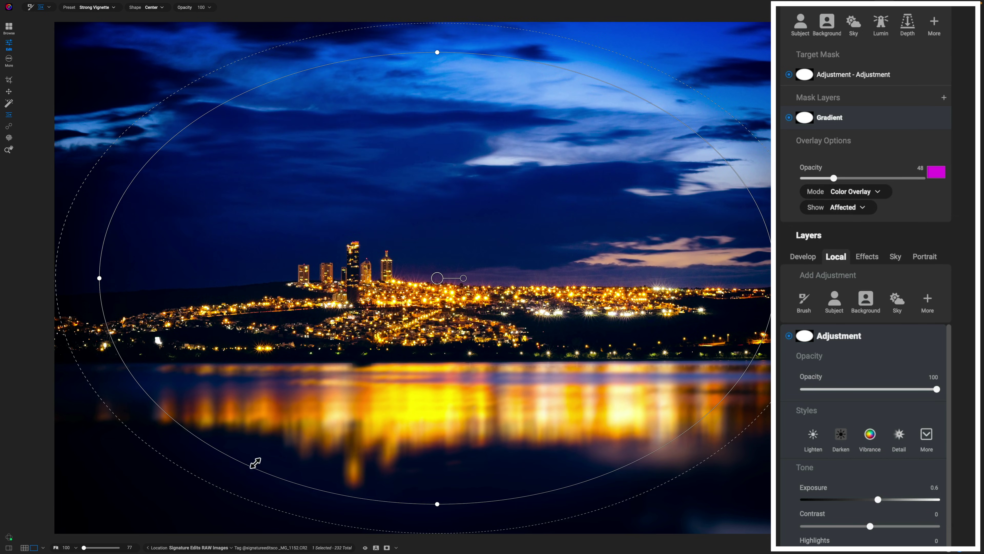
- Shrink and flatten the elliptical gradient mask and center it over the lit city below the tall towers
{"action": "left_click_drag", "start_coordinate": [255, 462], "coordinate": [386, 351]}
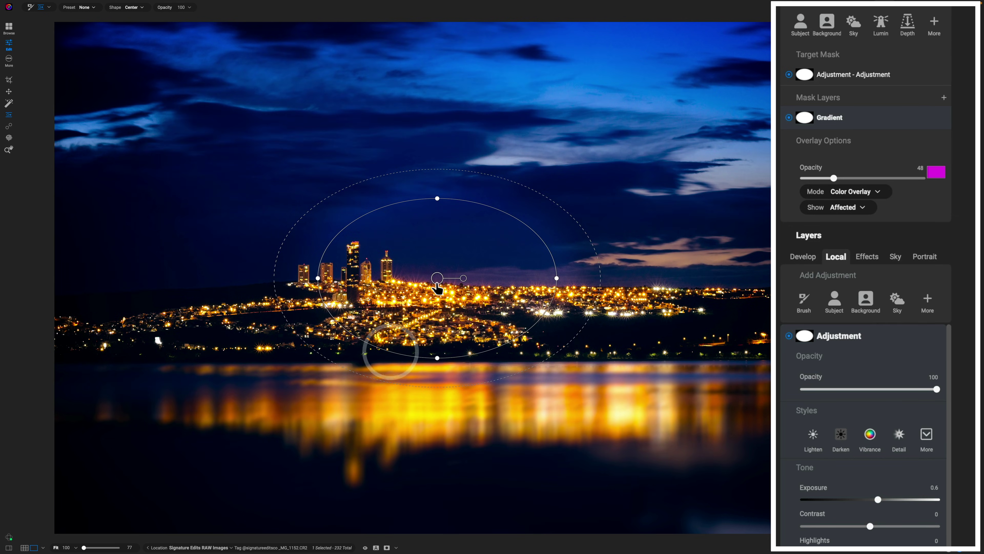
{"action": "left_click_drag", "start_coordinate": [414, 288], "coordinate": [323, 308]}
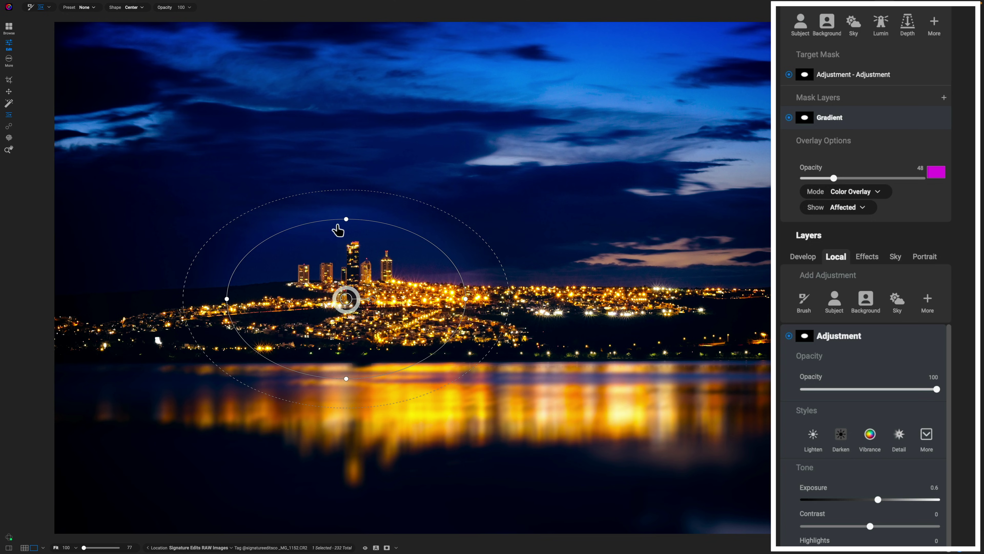
{"action": "left_click_drag", "start_coordinate": [343, 219], "coordinate": [346, 246]}
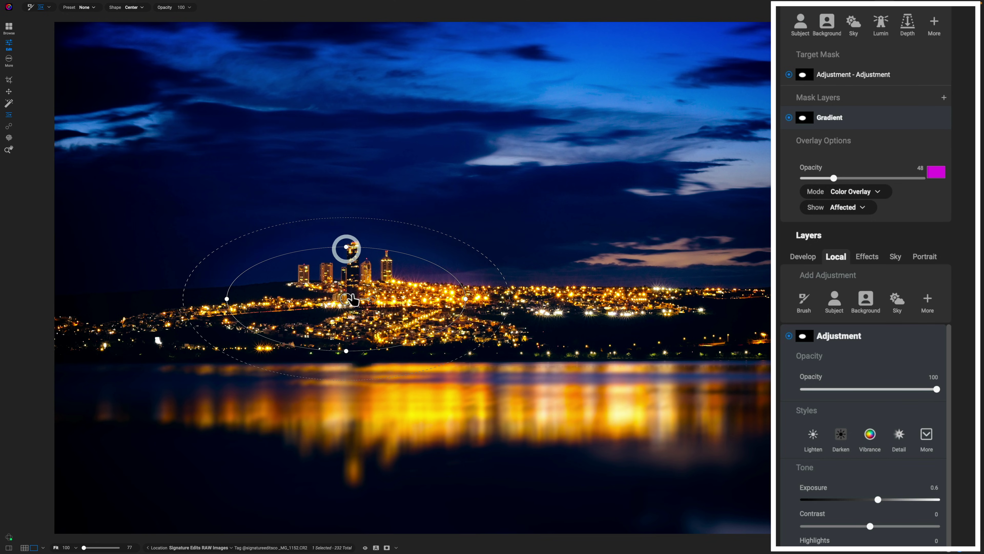
{"action": "left_click_drag", "start_coordinate": [346, 299], "coordinate": [352, 318]}
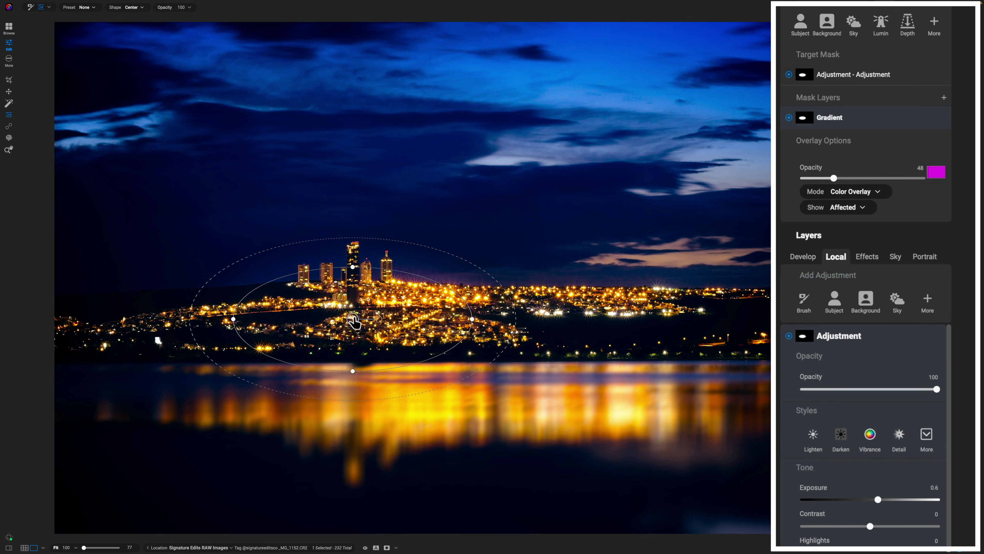
{"action": "left_click_drag", "start_coordinate": [233, 319], "coordinate": [264, 319]}
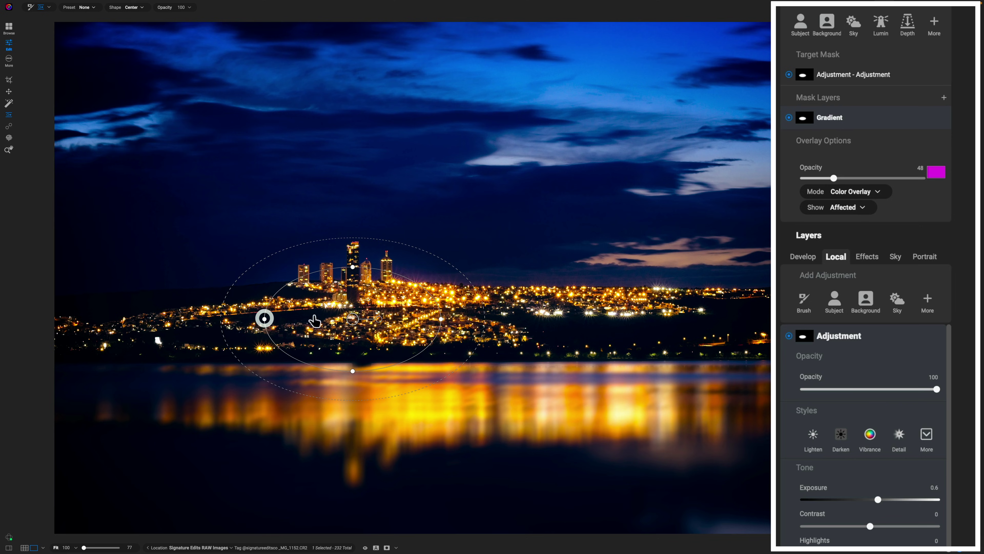
{"action": "left_click_drag", "start_coordinate": [351, 320], "coordinate": [352, 312]}
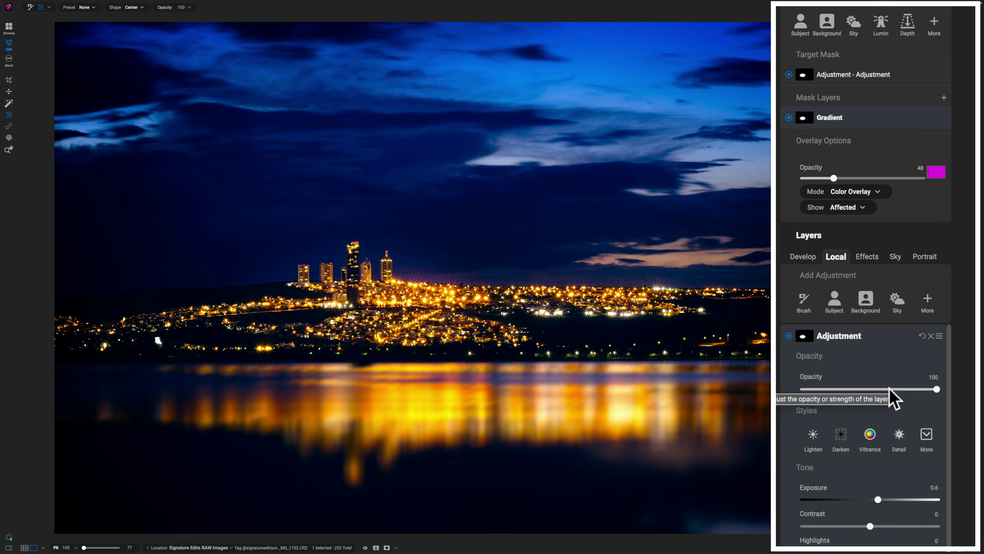
- Set the local adjustment's Exposure to 0.9 and subtract the sky from its mask
{"action": "left_click_drag", "start_coordinate": [878, 500], "coordinate": [880, 500]}
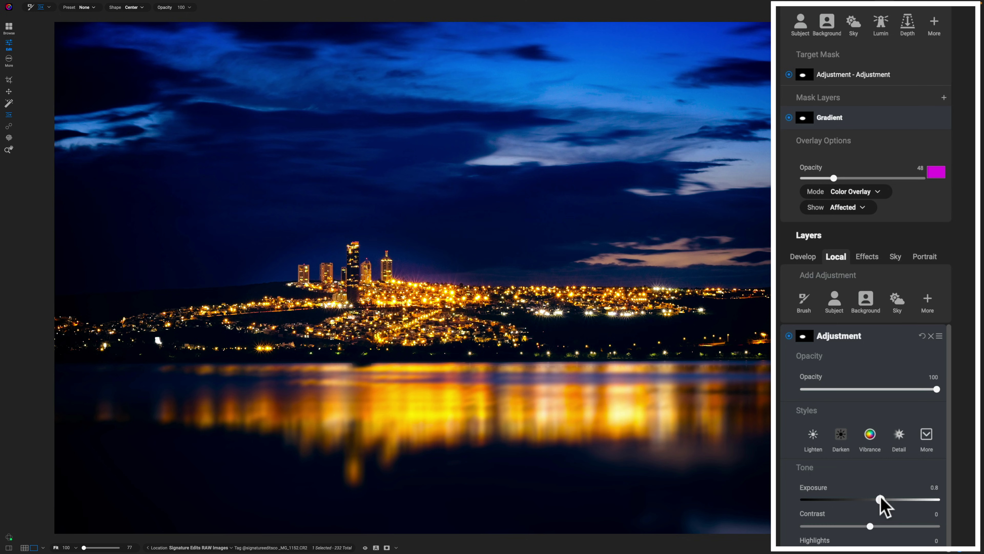
{"action": "left_click_drag", "start_coordinate": [883, 498], "coordinate": [883, 499]}
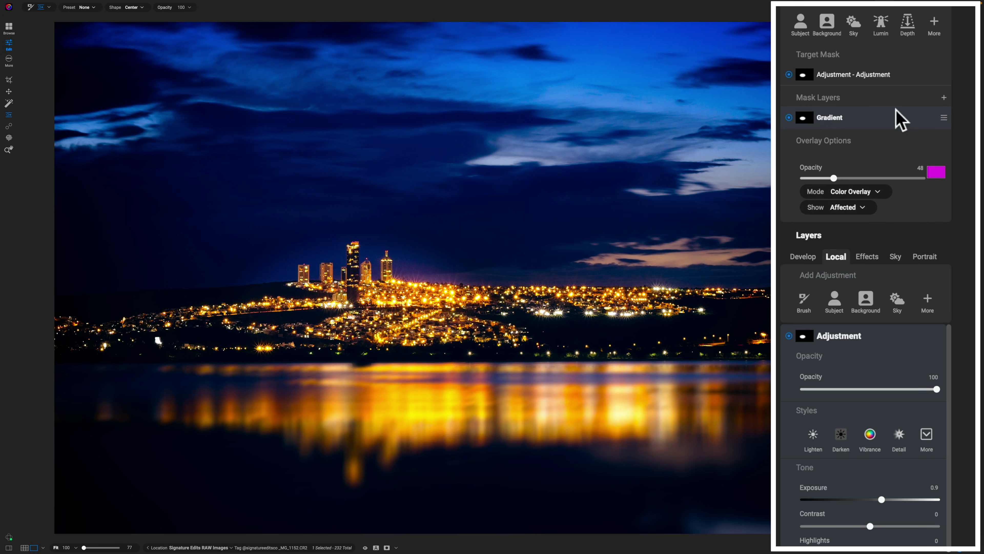
{"action": "left_click", "coordinate": [944, 98]}
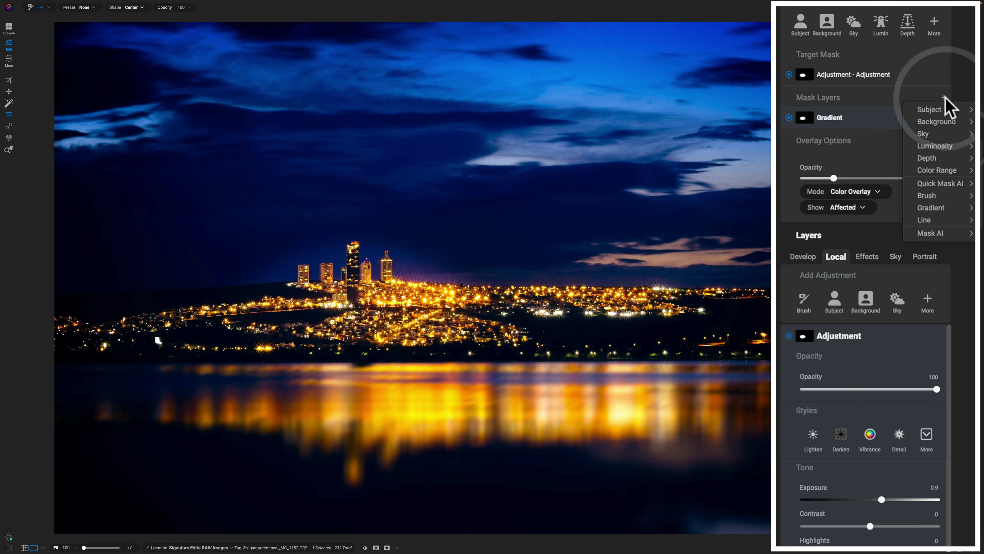
{"action": "mouse_move", "coordinate": [928, 136]}
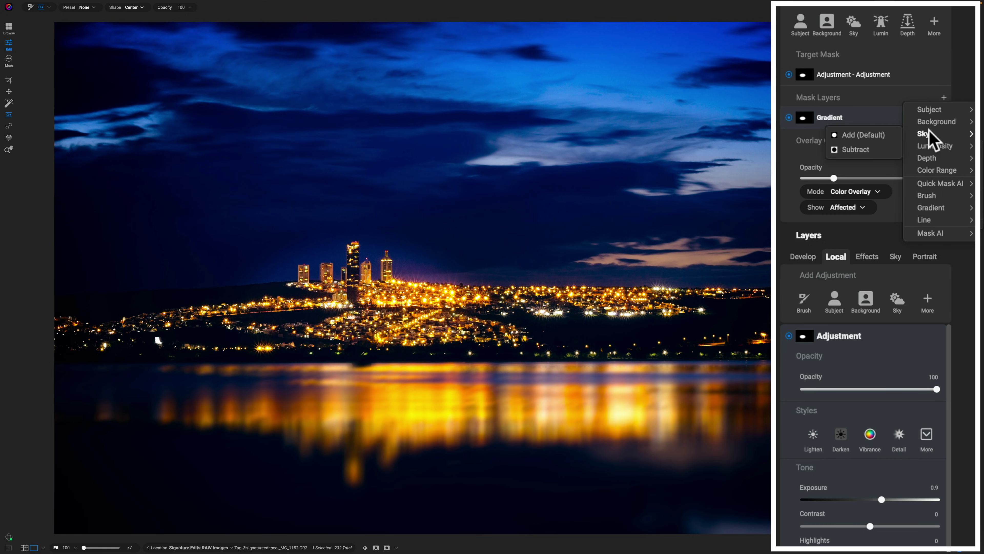
{"action": "left_click", "coordinate": [861, 150]}
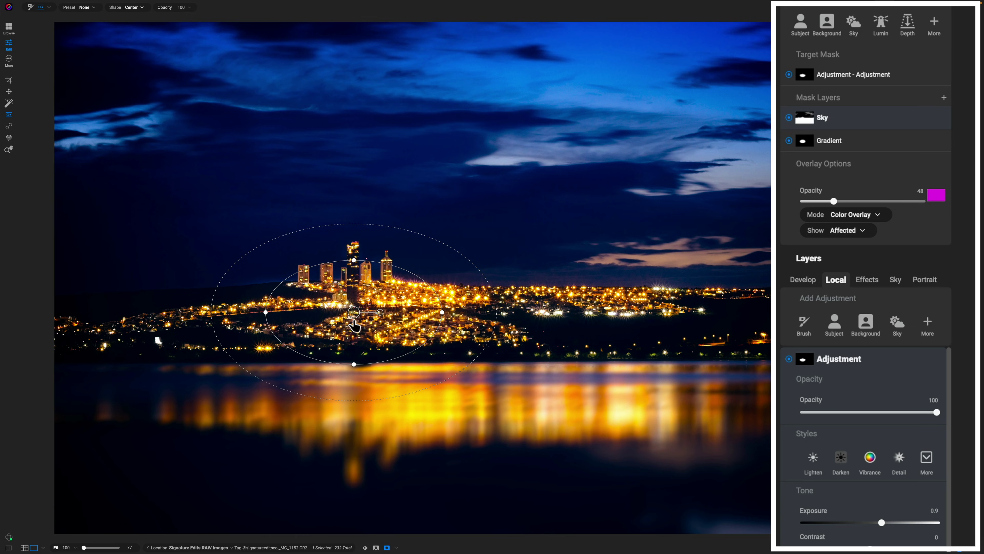
- With the mask overlay shown, widen the elliptical gradient over the city, soften its outer feather and recenter it, hiding the overlay when done
{"action": "key", "text": "slash"}
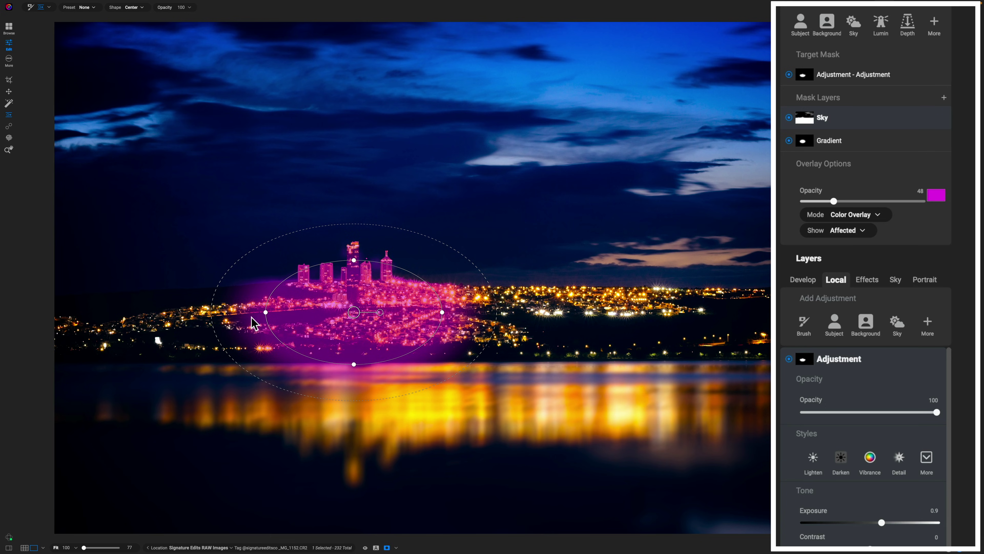
{"action": "left_click_drag", "start_coordinate": [266, 313], "coordinate": [236, 313]}
{"action": "left_click_drag", "start_coordinate": [353, 321], "coordinate": [346, 325]}
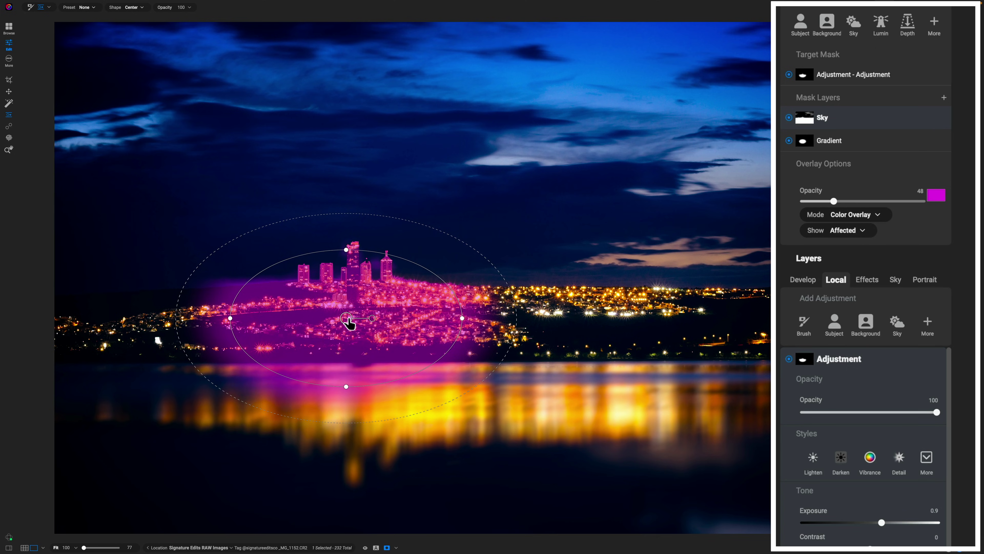
{"action": "left_click_drag", "start_coordinate": [346, 390], "coordinate": [348, 368]}
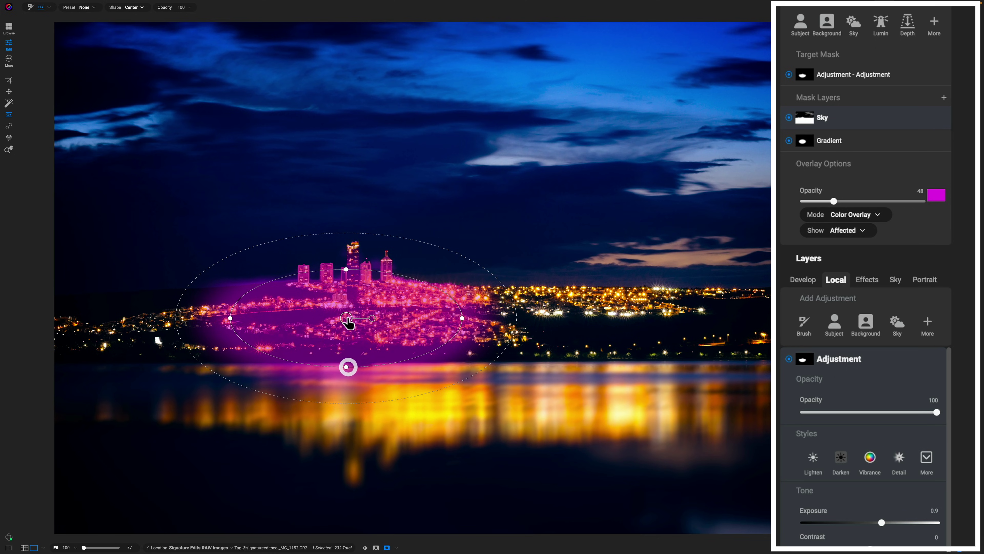
{"action": "left_click_drag", "start_coordinate": [346, 318], "coordinate": [352, 320]}
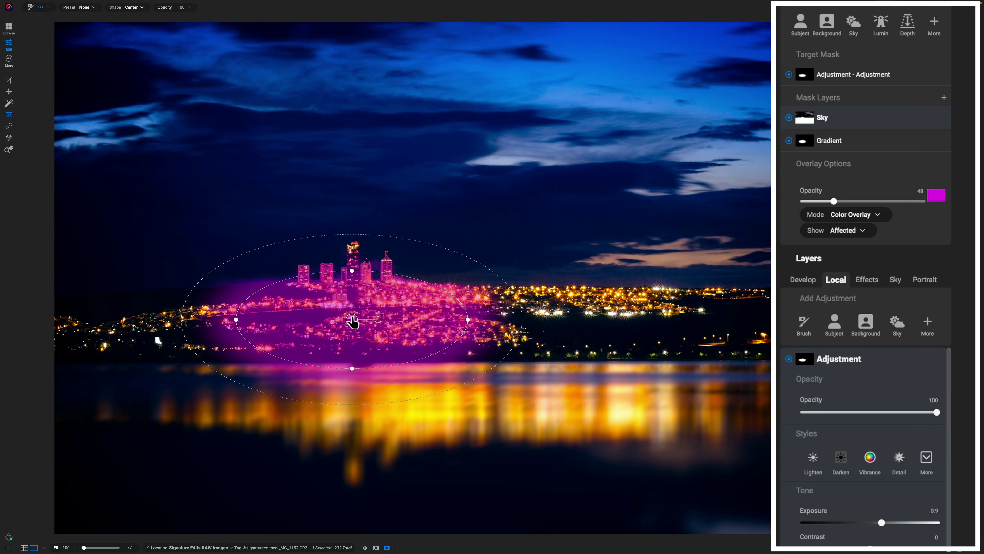
{"action": "left_click_drag", "start_coordinate": [348, 234], "coordinate": [349, 222]}
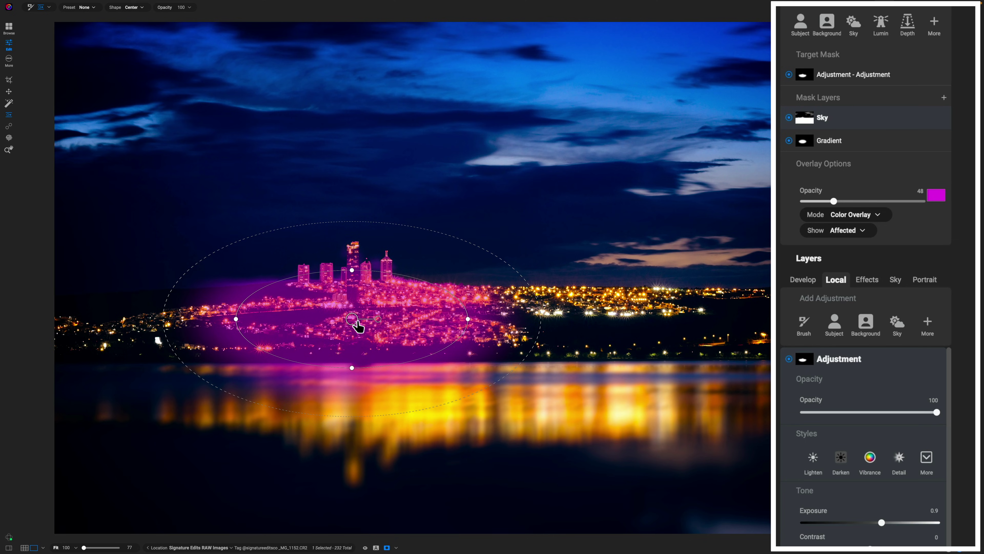
{"action": "left_click_drag", "start_coordinate": [352, 323], "coordinate": [351, 321]}
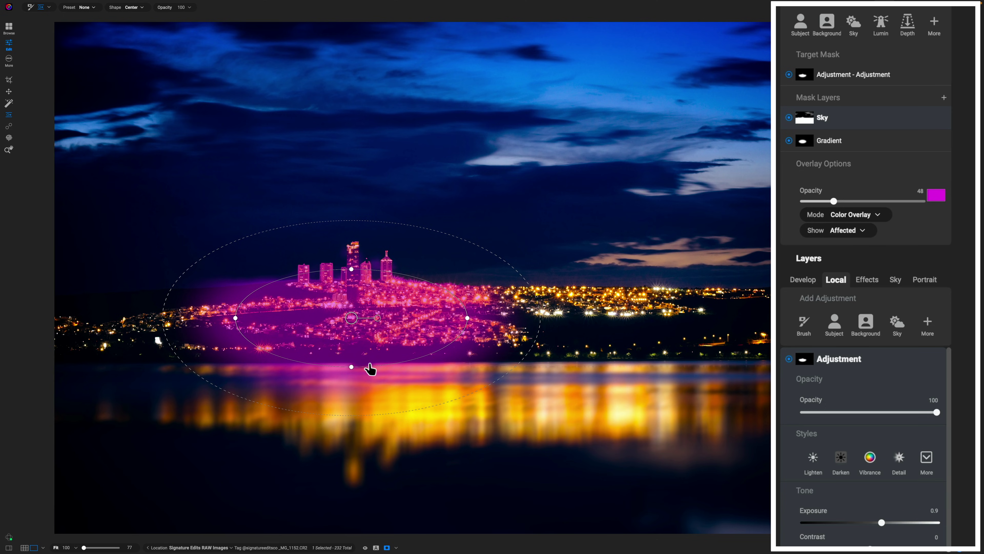
{"action": "key", "text": "ctrl+m"}
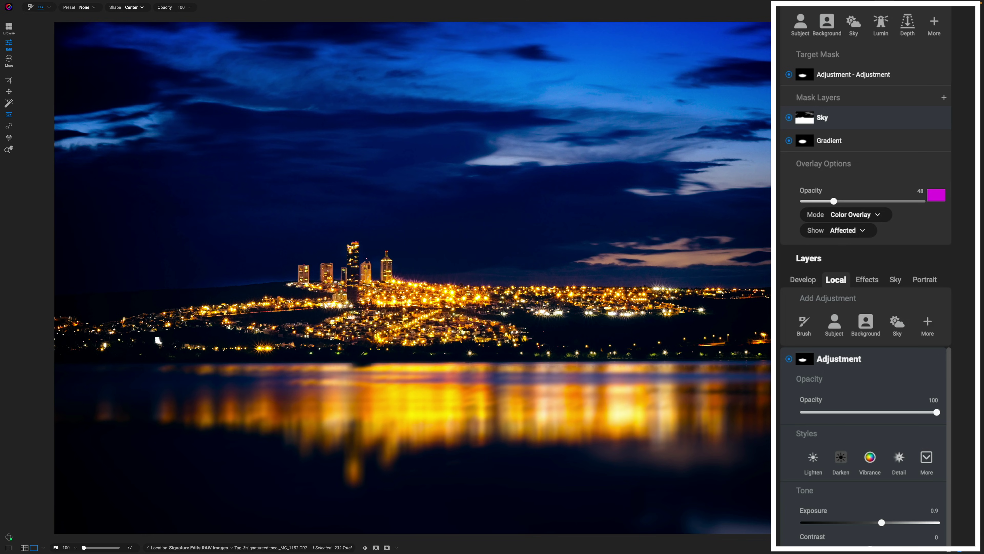
- Lower the local adjustment's opacity to 53 after checking its effect, and compare the full edit with the original photo
{"action": "left_click", "coordinate": [789, 359]}
{"action": "left_click", "coordinate": [790, 360]}
{"action": "left_click_drag", "start_coordinate": [936, 412], "coordinate": [874, 413]}
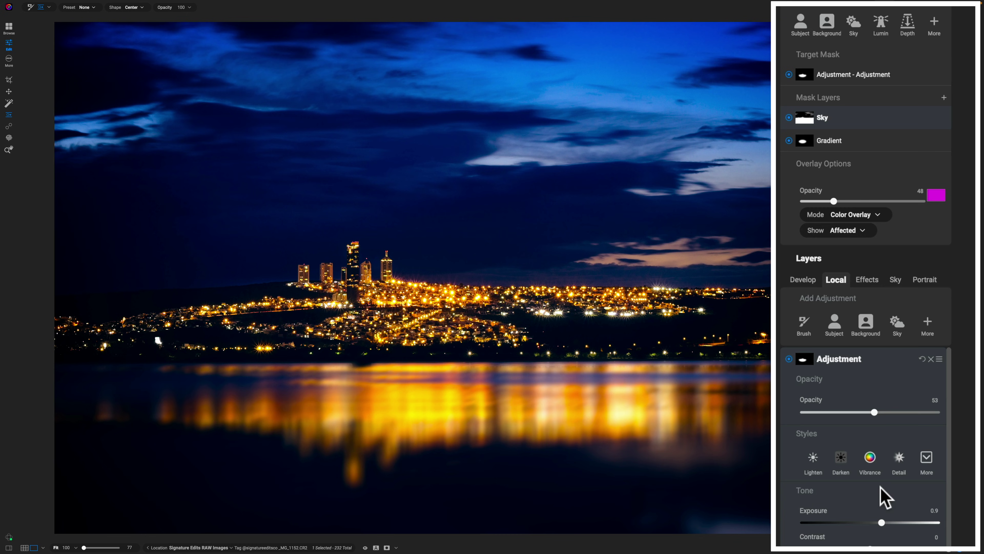
{"action": "key", "text": "p"}
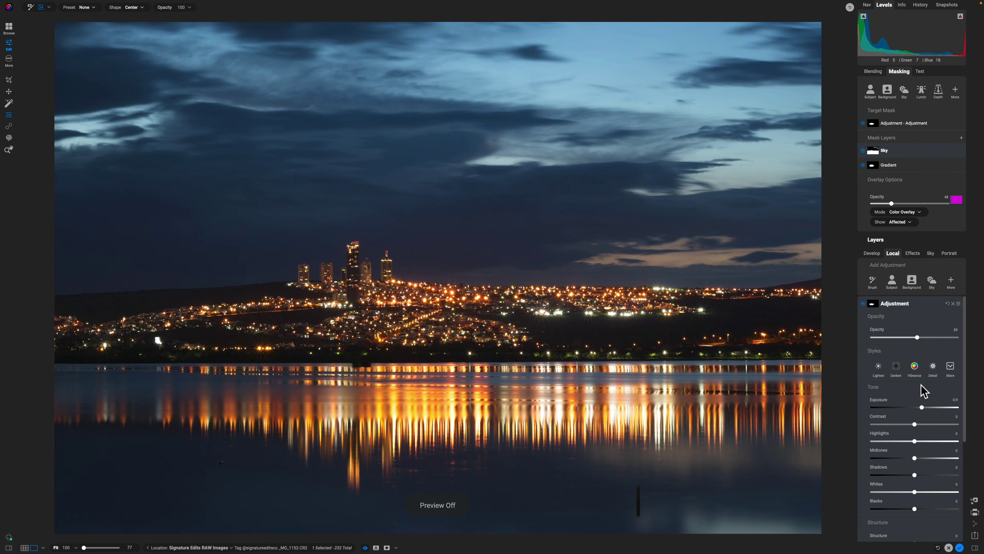
{"action": "key", "text": "p"}
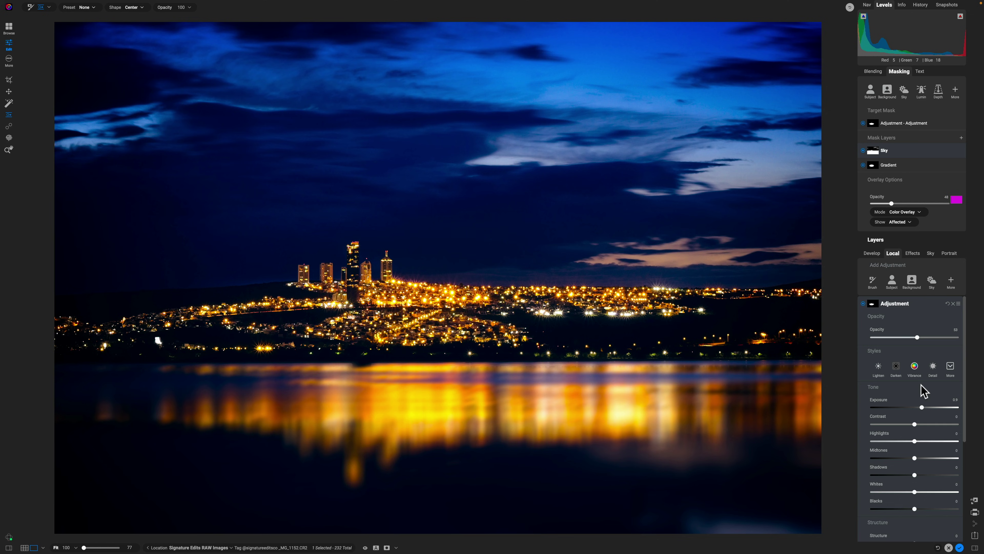